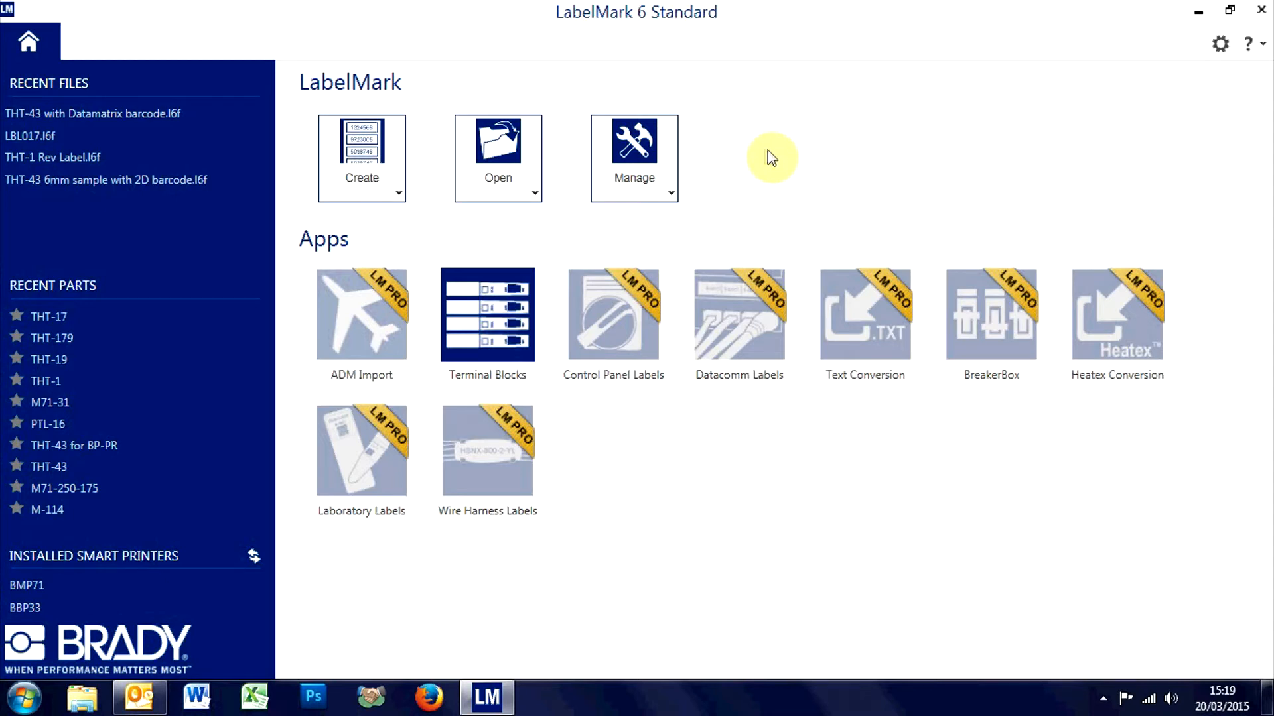
Set the default printer to Brady BBP11-34L in the general options, save the options and close them.
left_click(1223, 48)
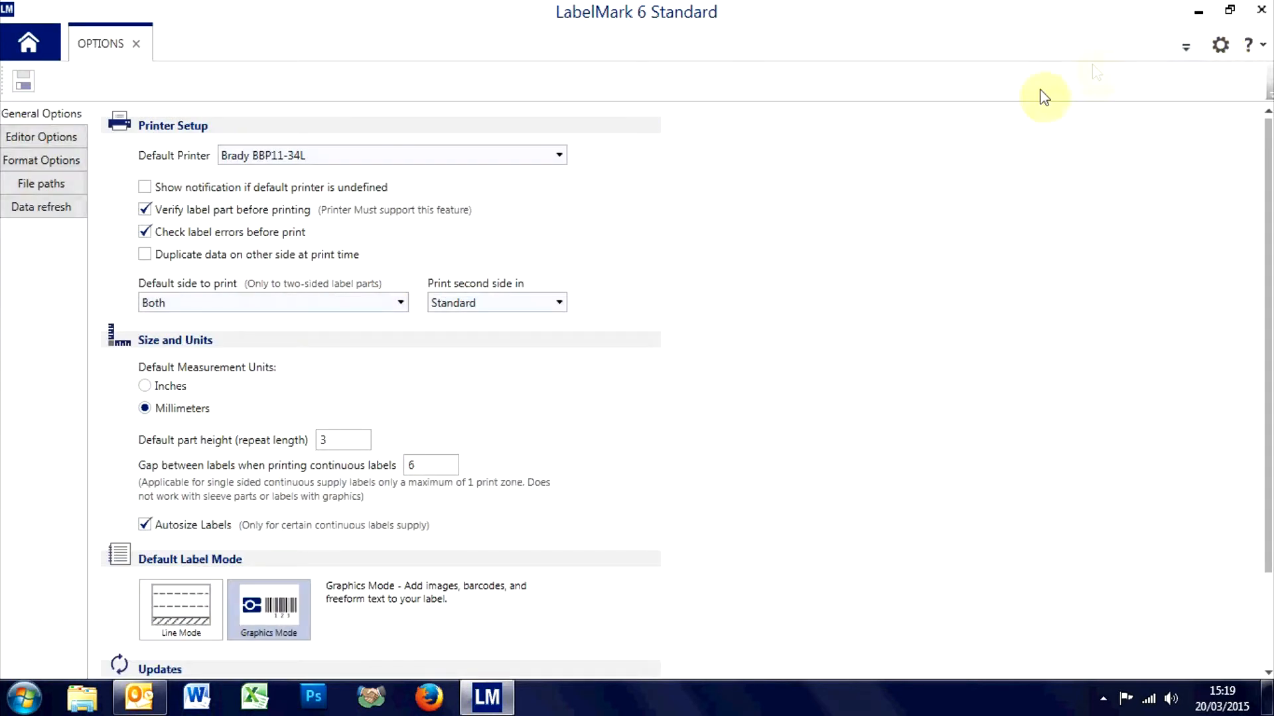
left_click(560, 157)
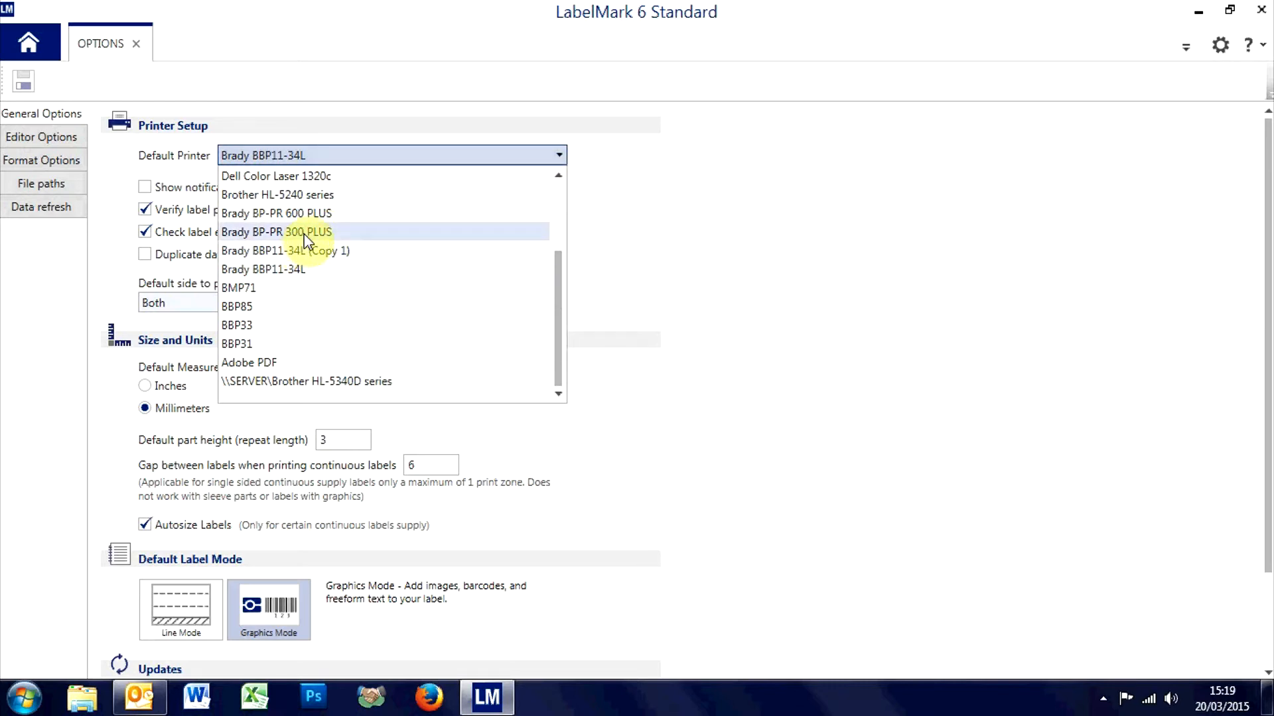
left_click(279, 272)
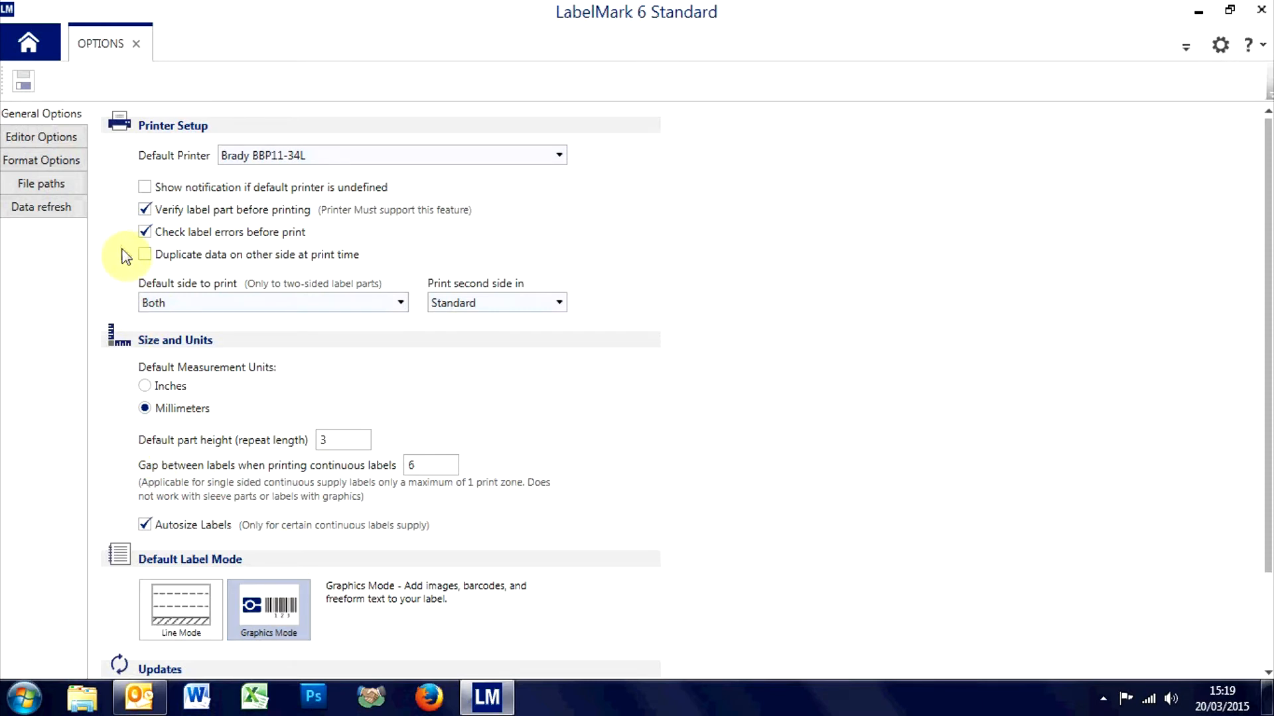
left_click(28, 85)
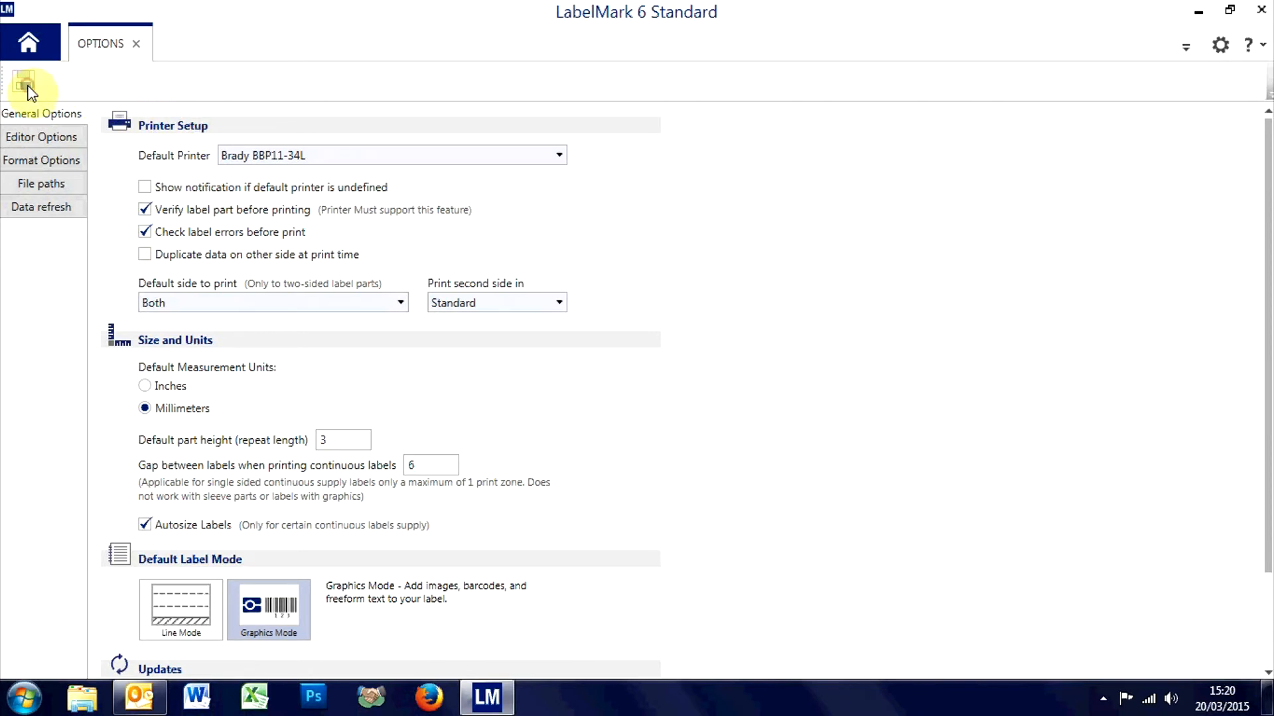
left_click(136, 45)
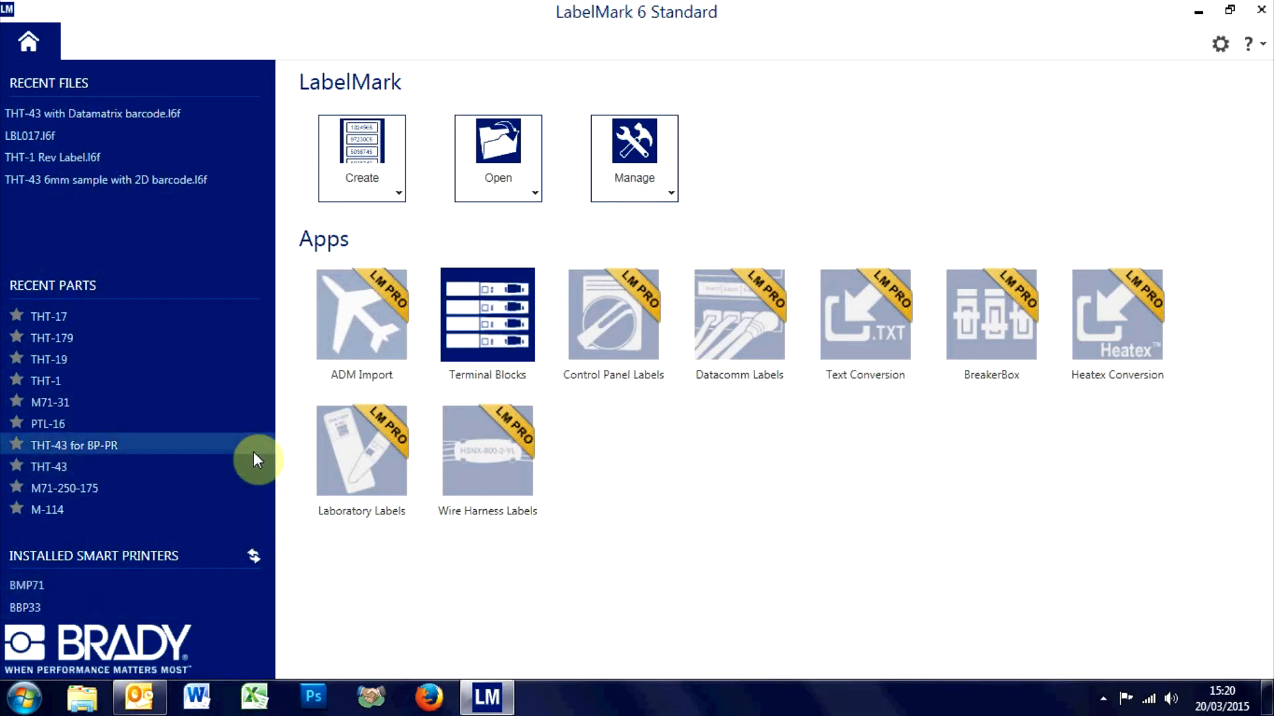
Create a new graphics-mode label from the part THT-17.
left_click(383, 172)
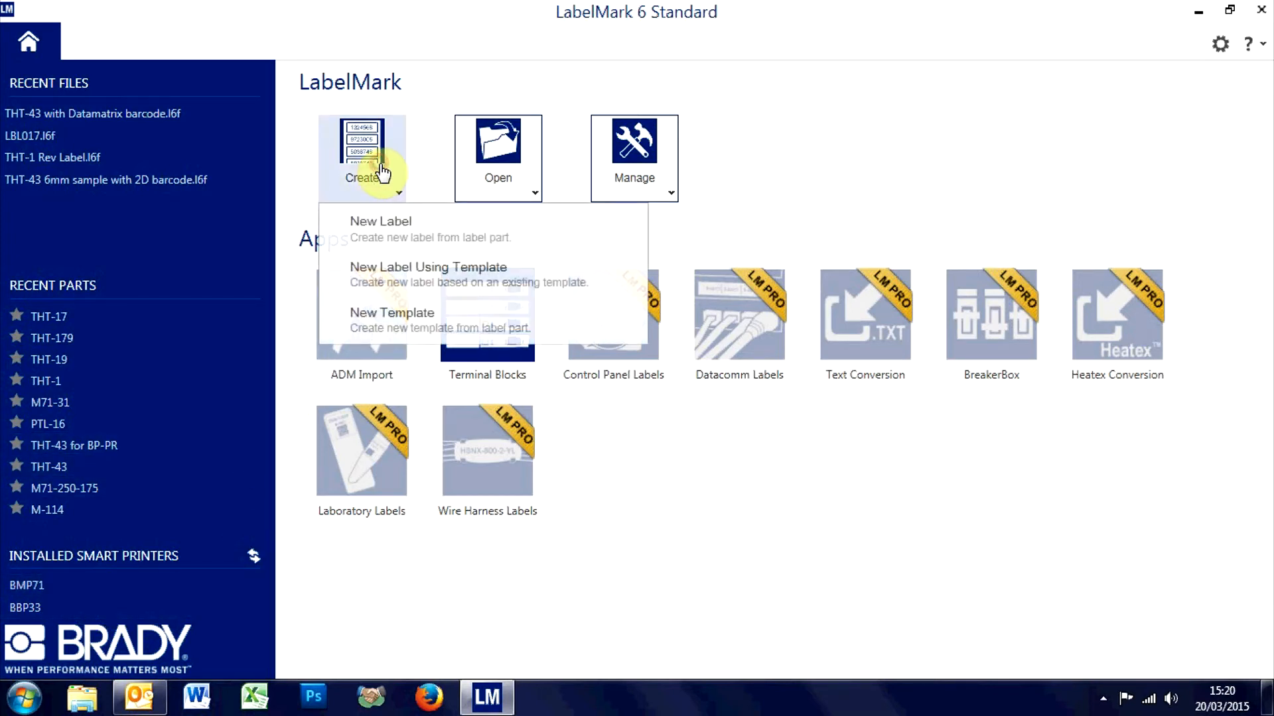
left_click(391, 224)
left_click(205, 150)
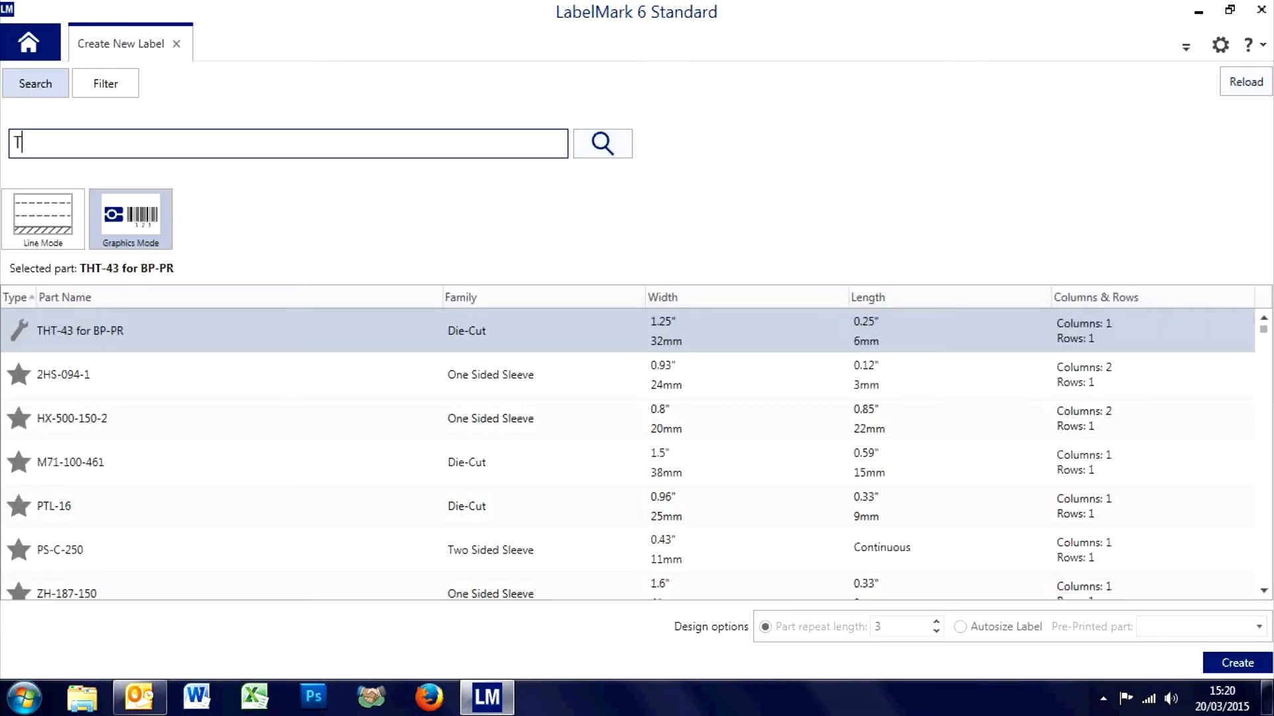
type("THT-17")
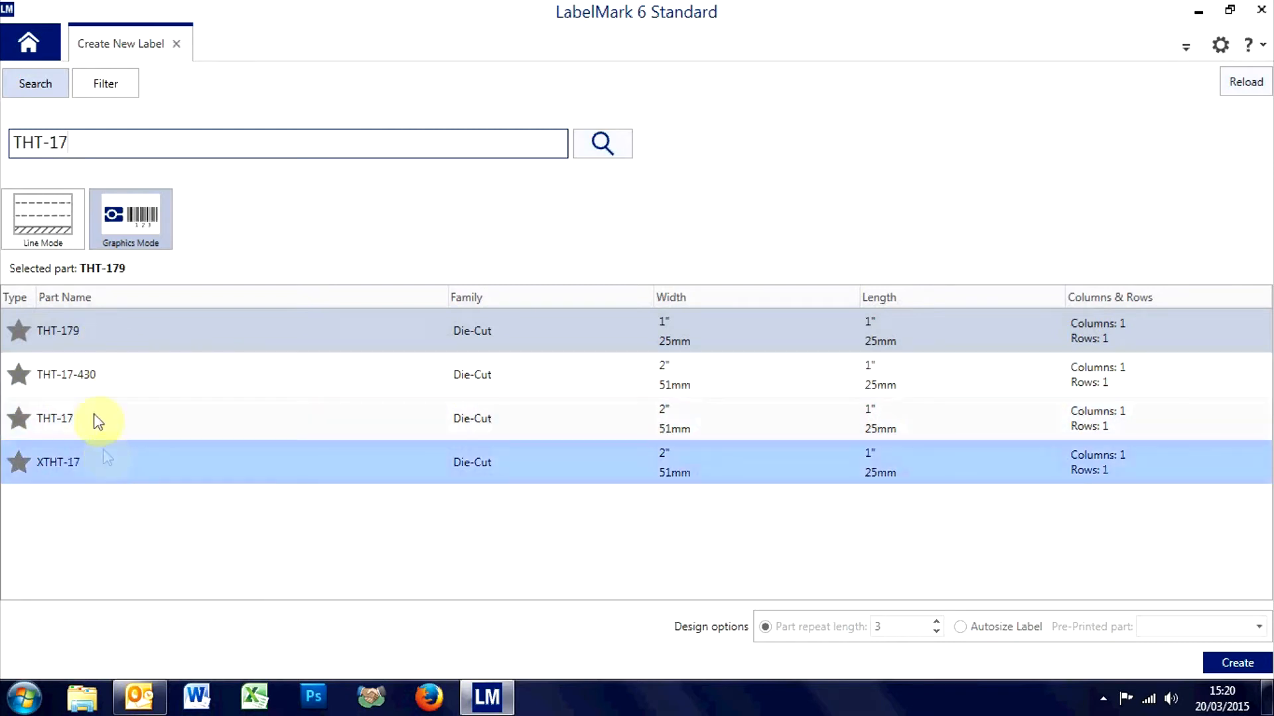
left_click(71, 418)
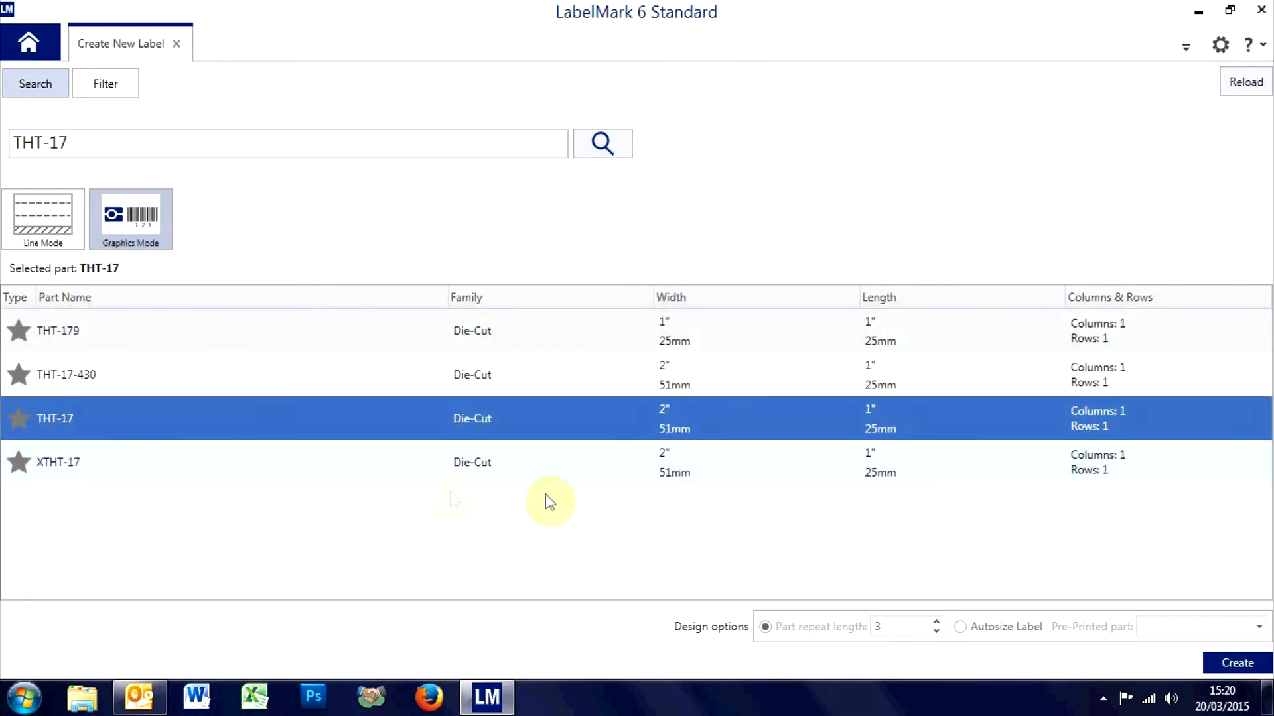
left_click(1239, 663)
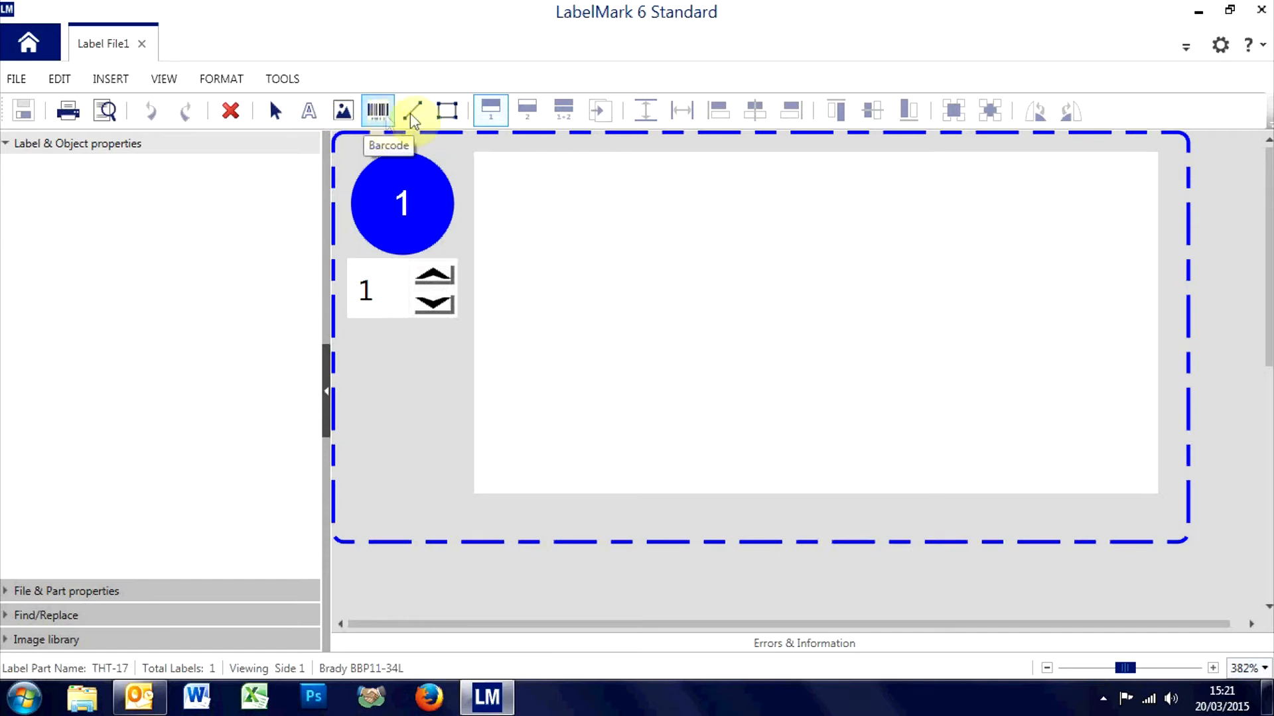
Insert the image "Identipro logo black" from the Logo folder in Pictures onto the label, accepting its large file size.
left_click(344, 118)
left_click_drag(545, 194, 1029, 303)
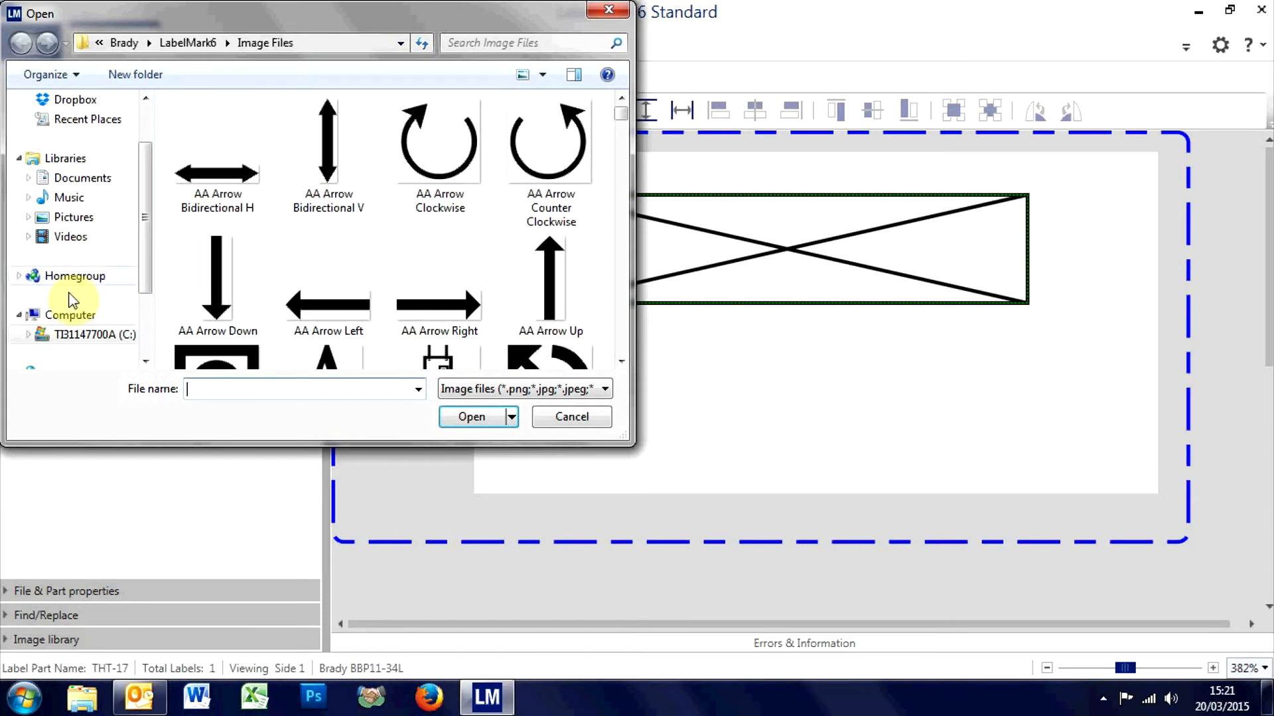
left_click(66, 218)
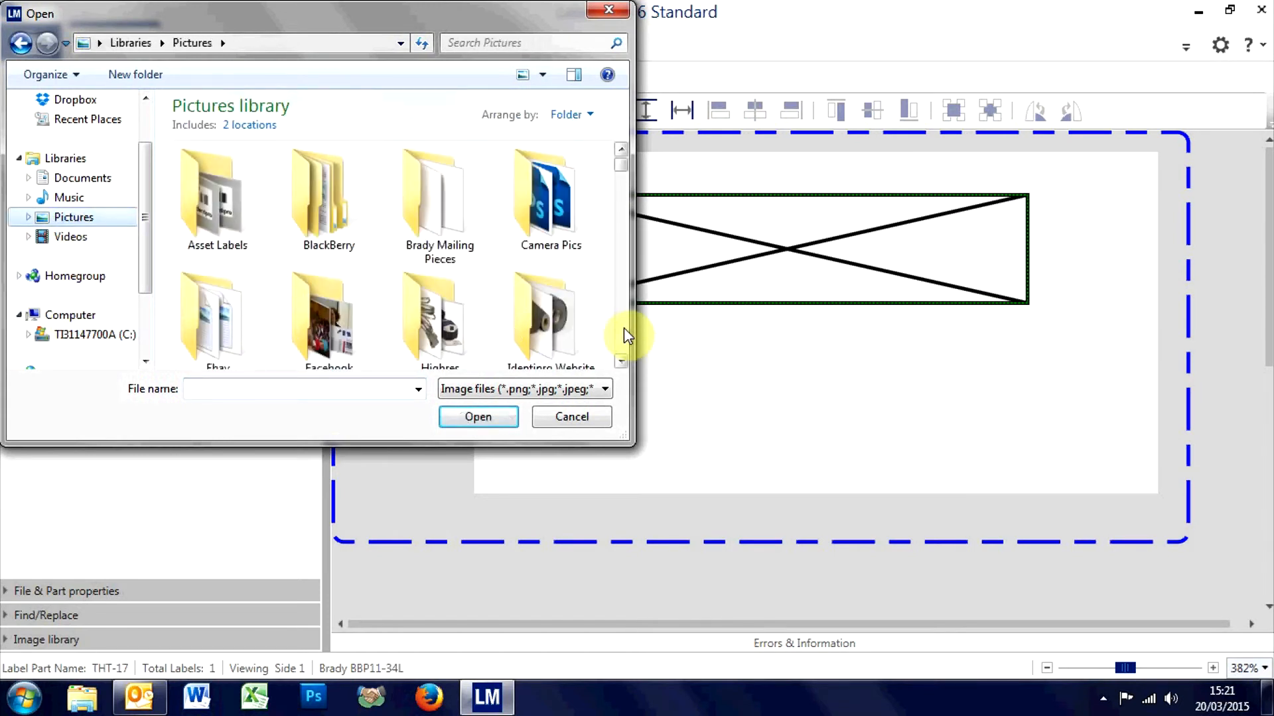
scroll(624, 328, "down", 2)
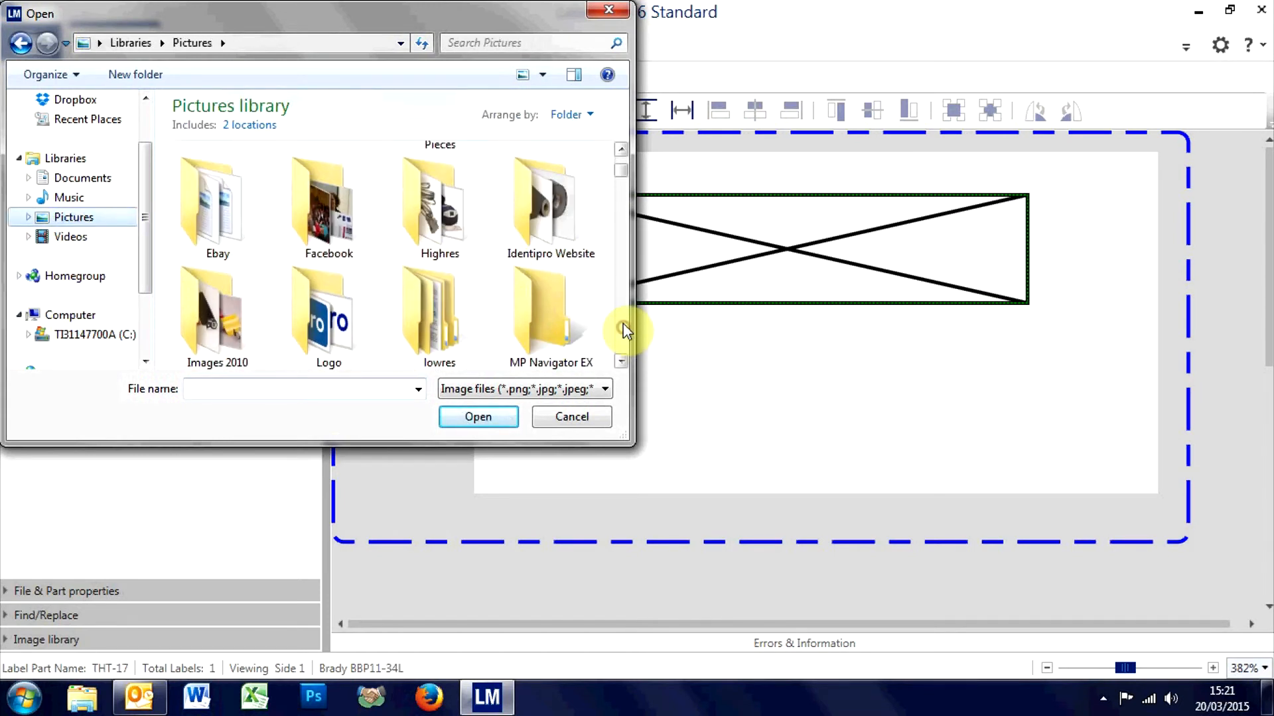
double_click(325, 317)
left_click(332, 246)
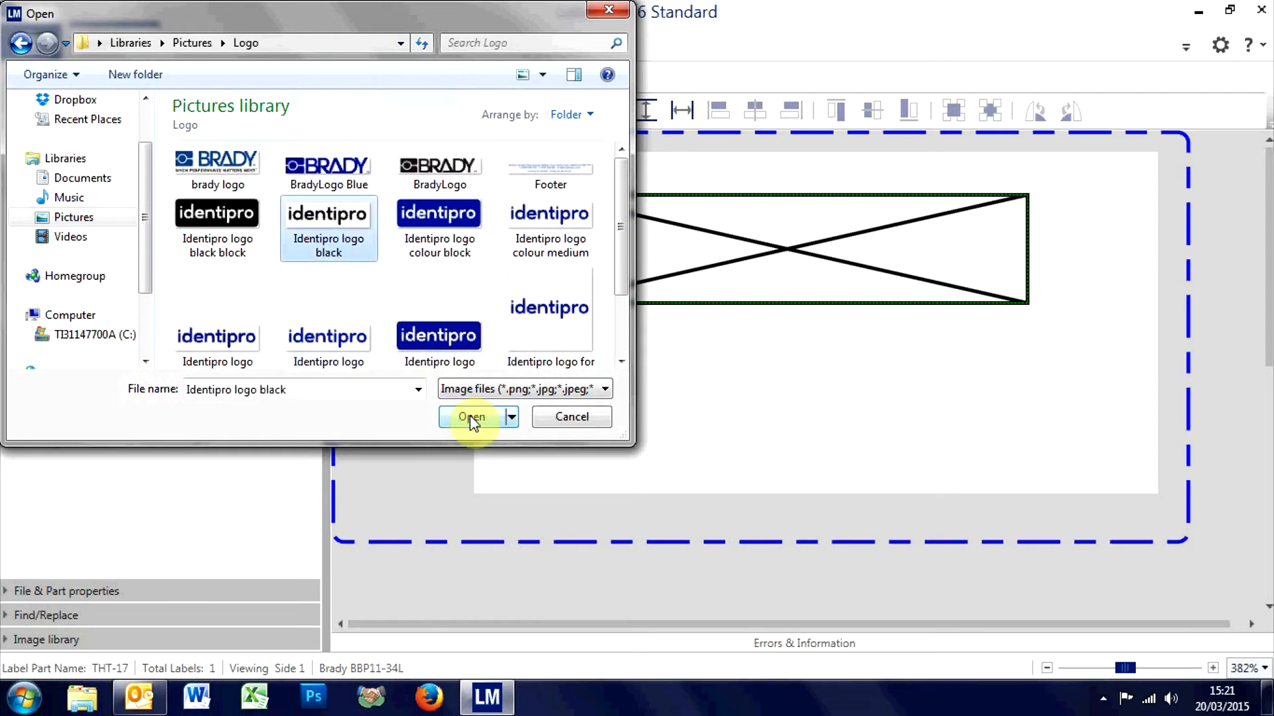
left_click(604, 390)
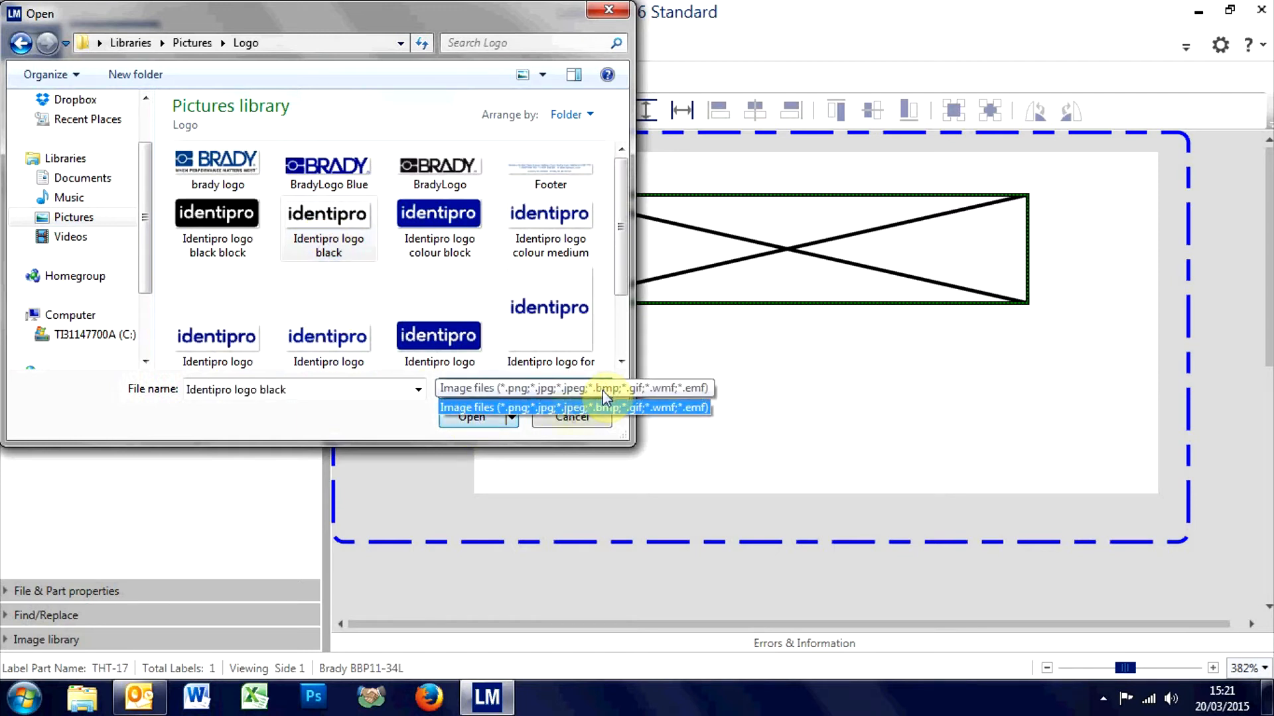
left_click(496, 424)
left_click(491, 423)
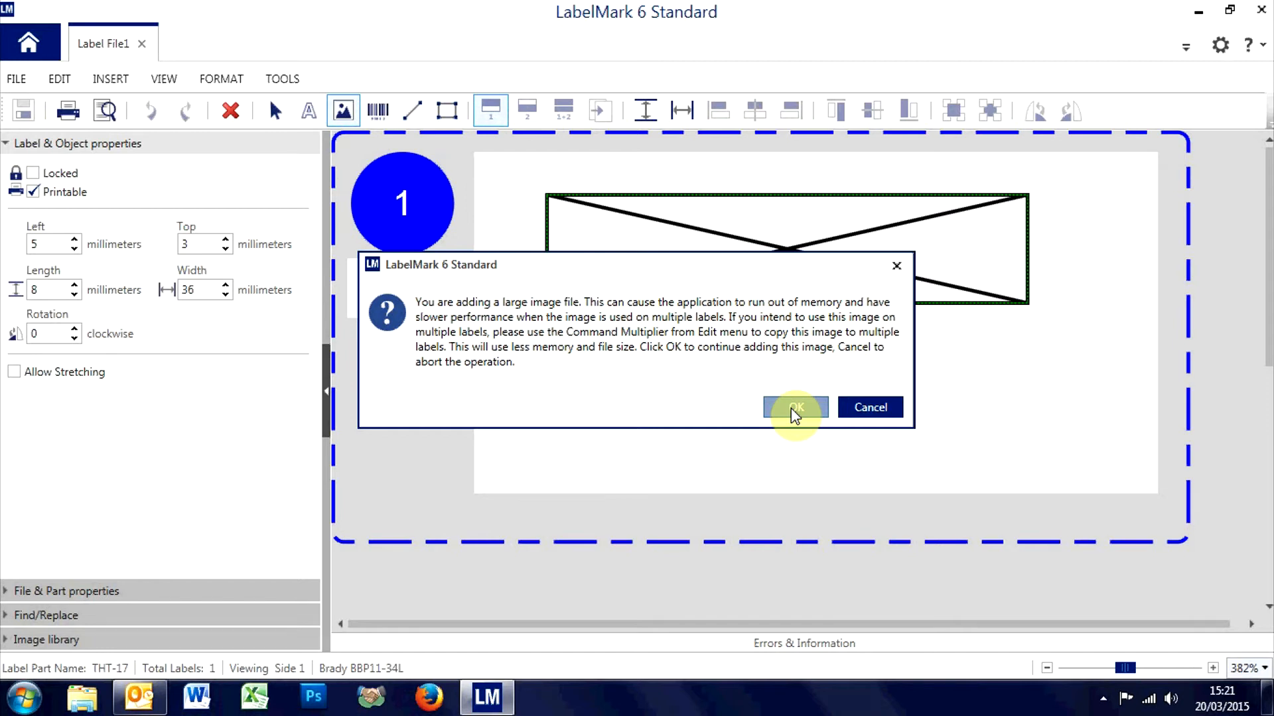
left_click(794, 408)
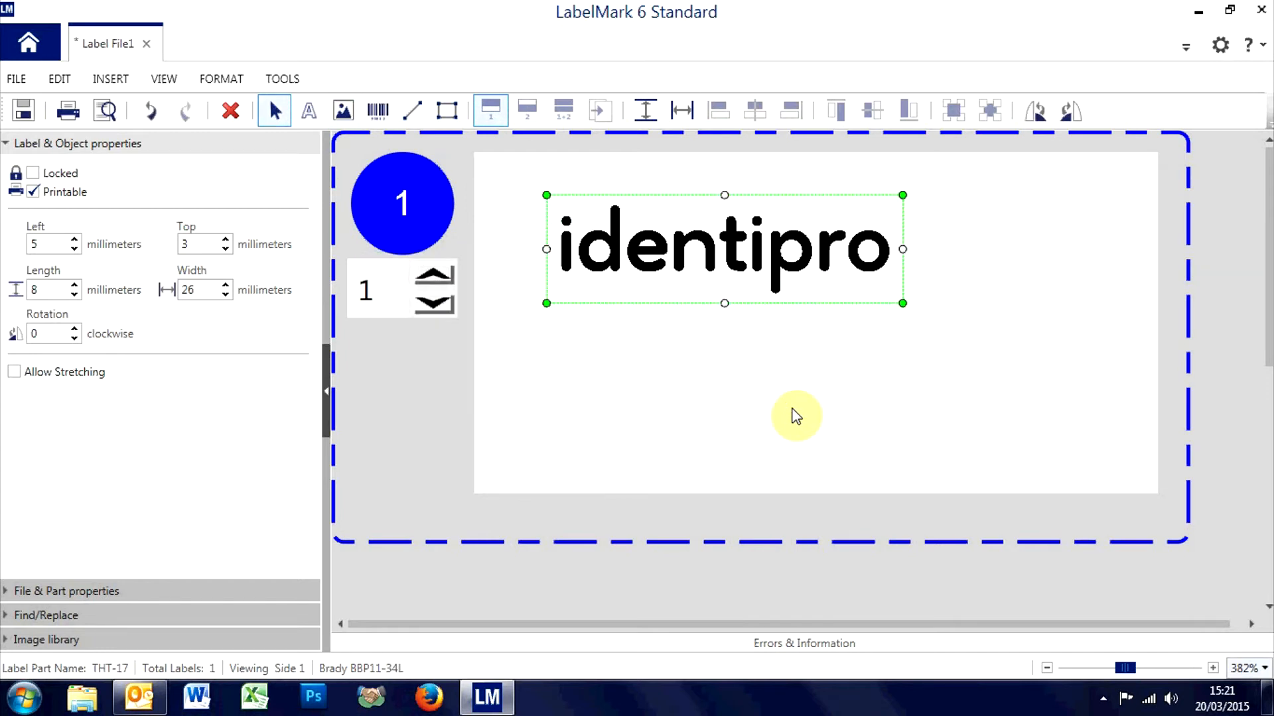
Move the identipro logo to the label's upper centre and enlarge it slightly to about 27 mm wide.
left_click_drag(742, 248, 816, 207)
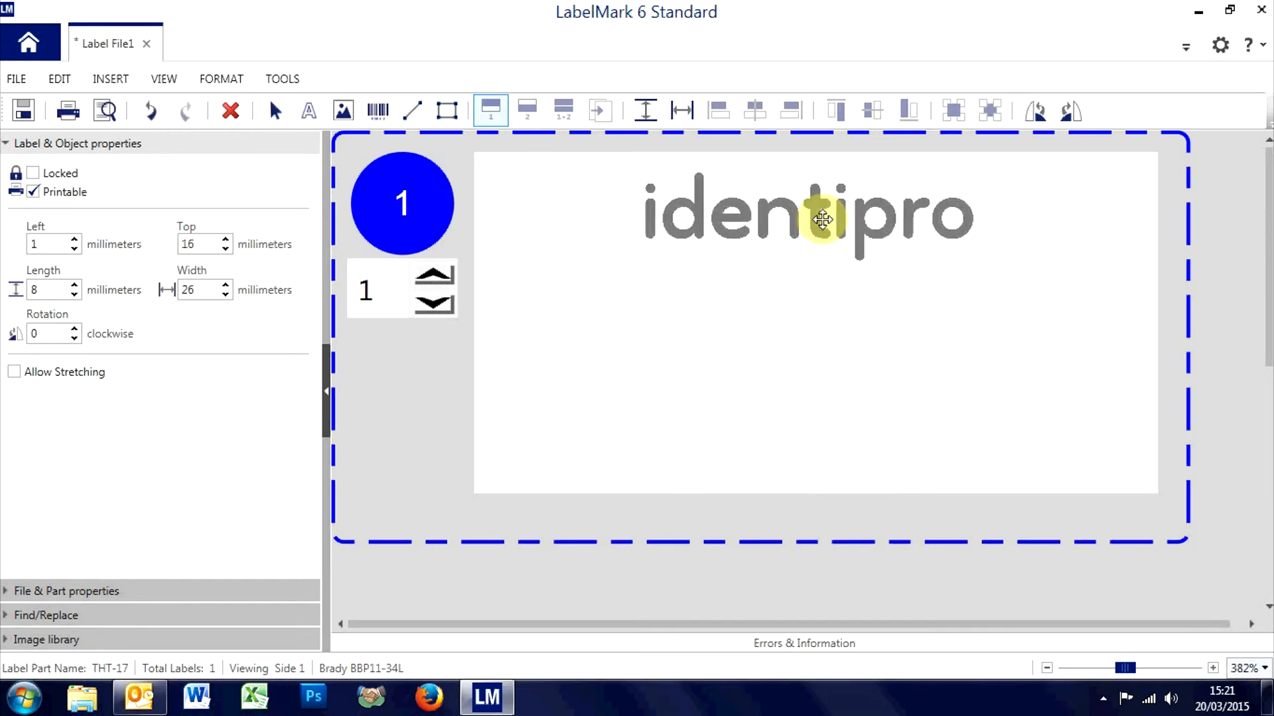
mouse_move(985, 270)
left_mouse_down()
mouse_move(1018, 285)
mouse_move(909, 268)
mouse_move(995, 291)
left_mouse_up()
left_click(847, 336)
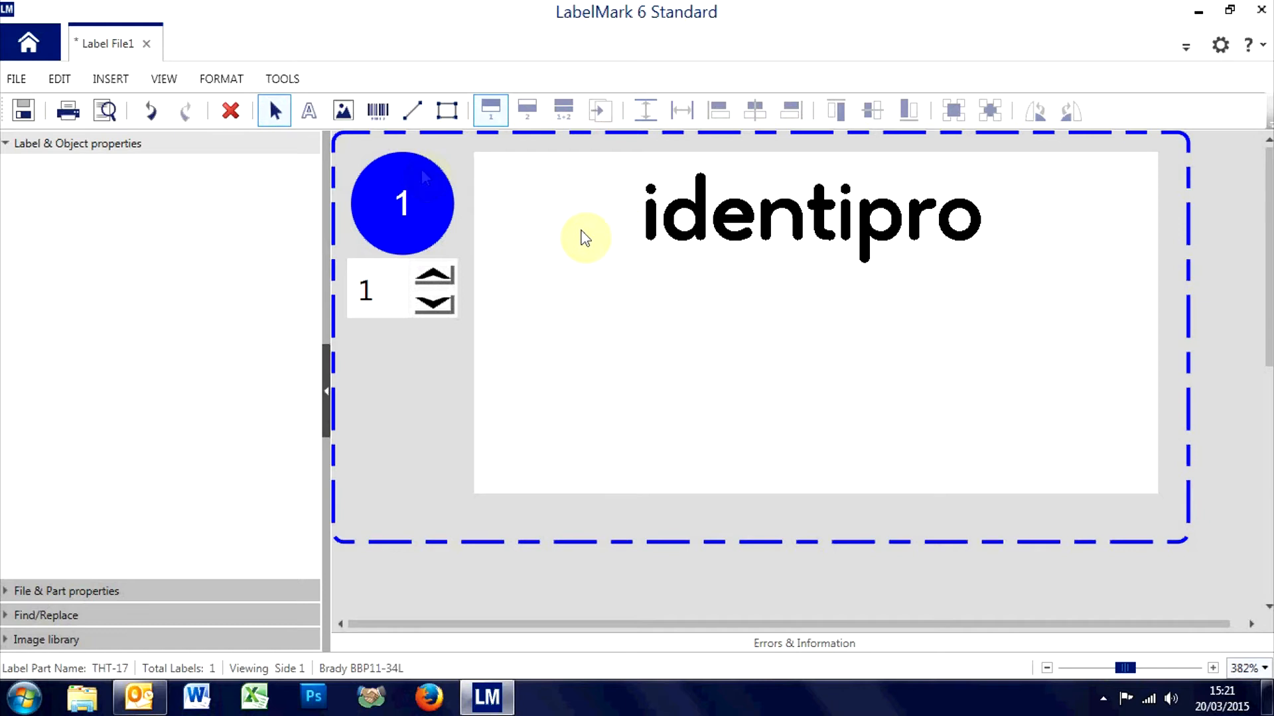
Start a text object beneath the identipro logo.
left_click(308, 113)
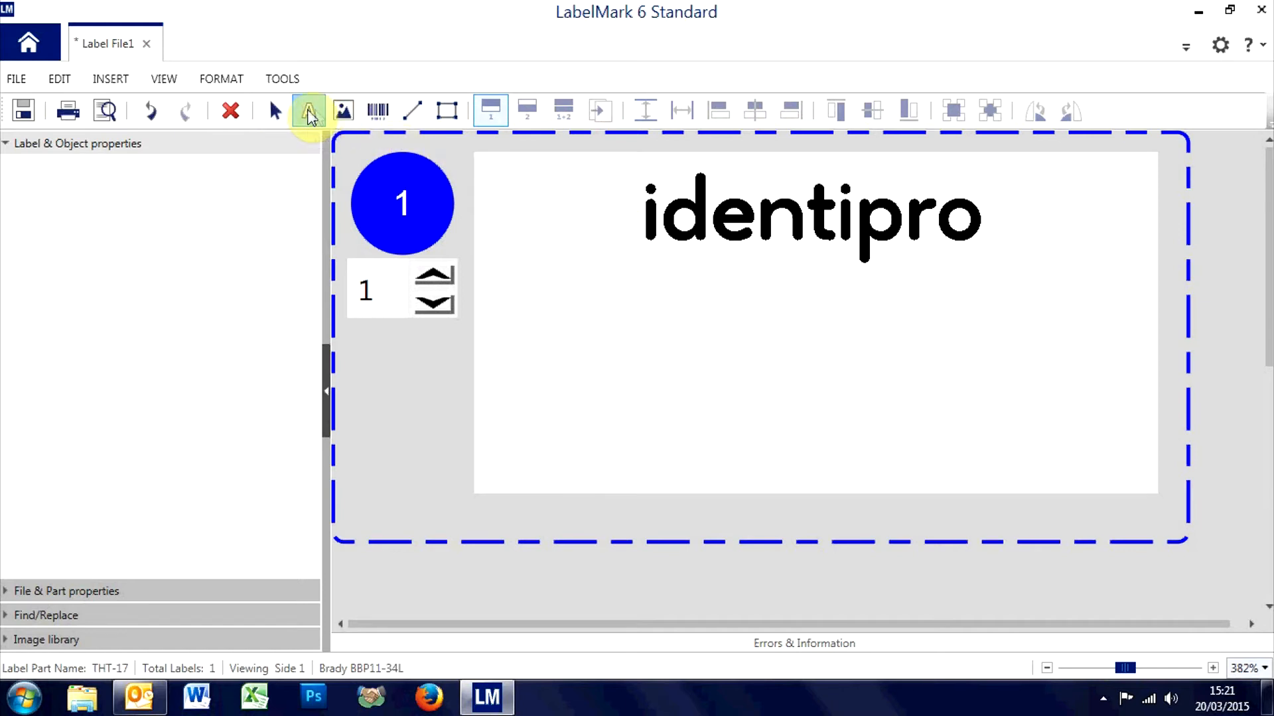
left_click(648, 314)
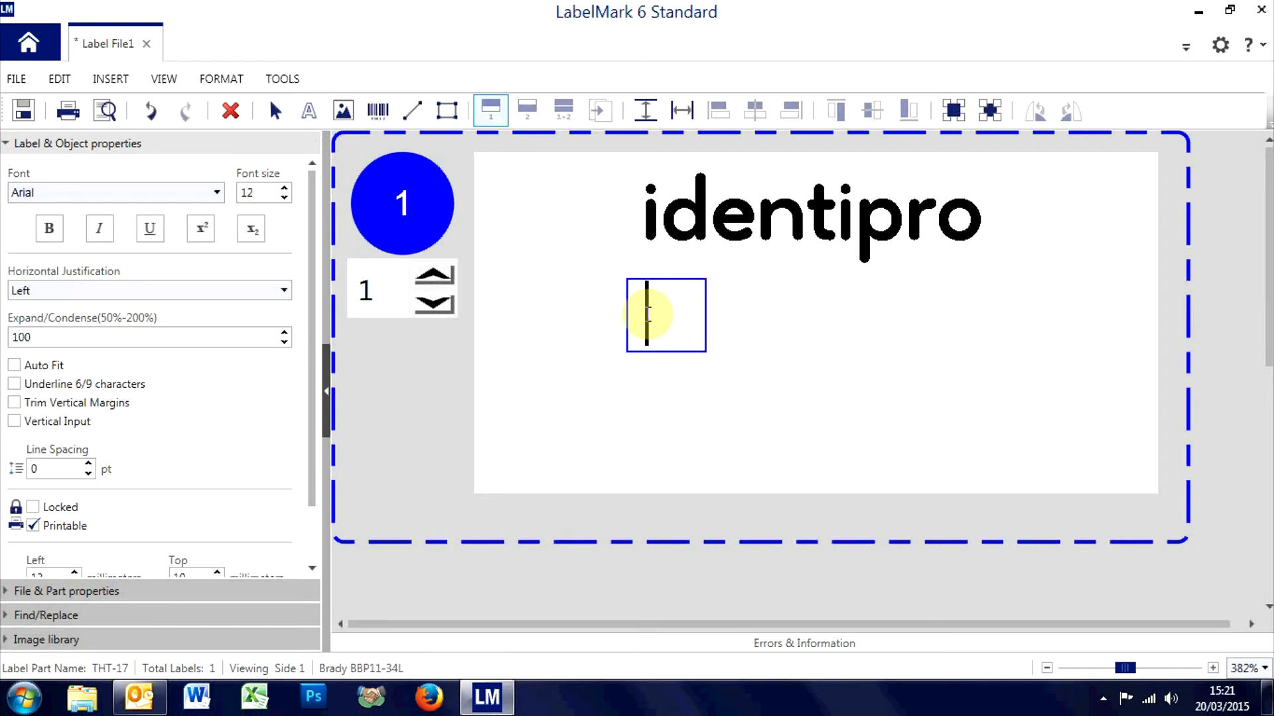
type("Asse")
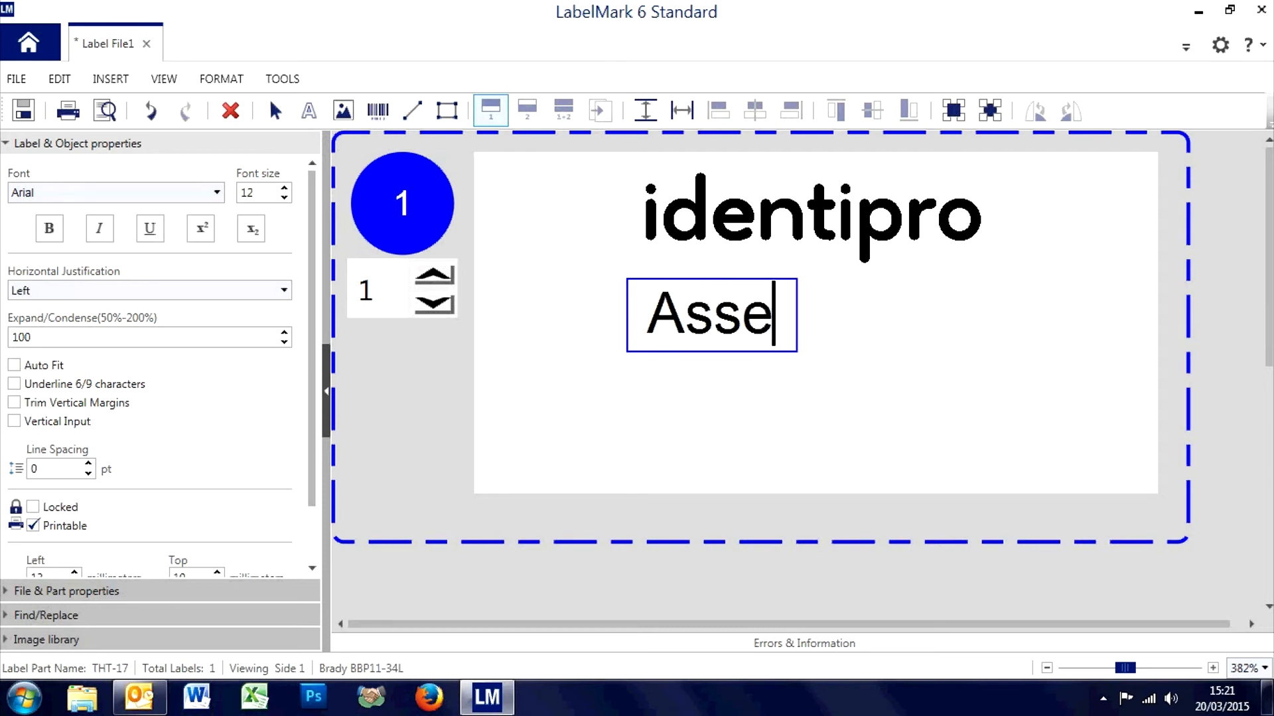
type("t Number")
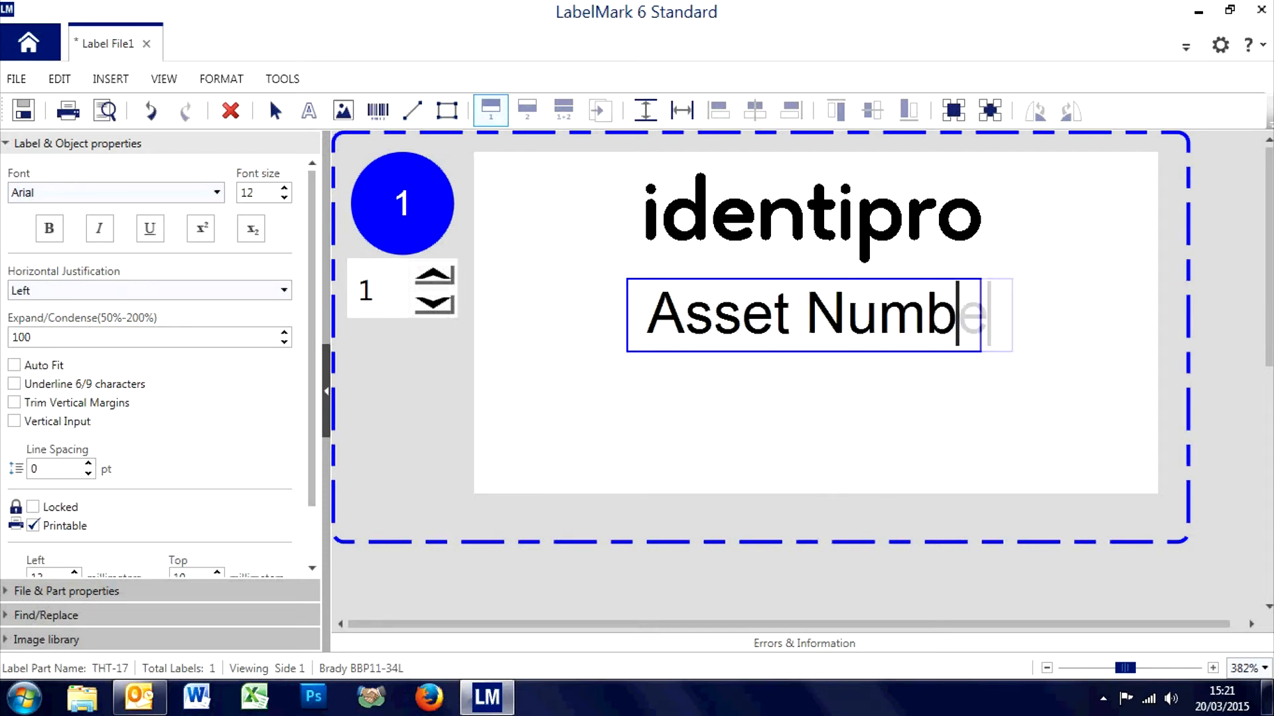
key("BackSpace")
key("BackSpace")
key("BackSpace")
key("BackSpace")
key("BackSpace")
key("BackSpace")
key("BackSpace")
key("BackSpace")
key("BackSpace")
key("BackSpace")
key("BackSpace")
key("BackSpace")
Enter "Serial Number" in the text object and centre it beneath the logo.
type("Serial")
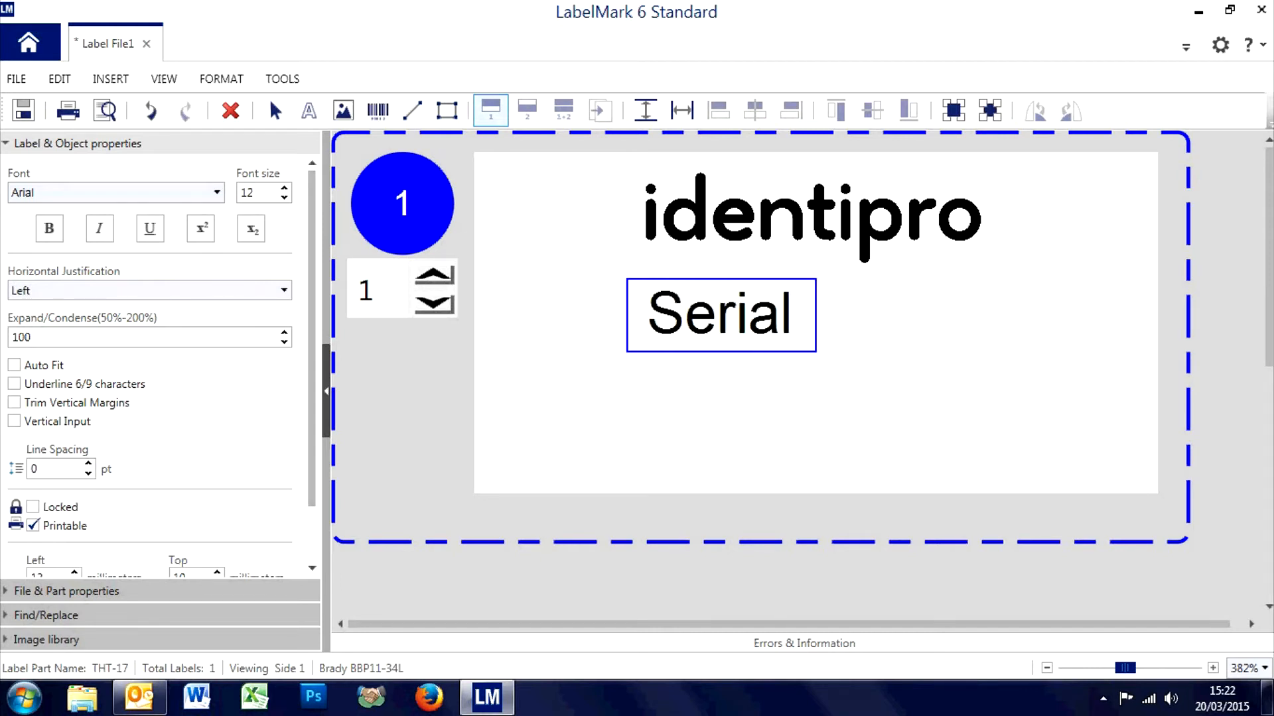
type(" Number")
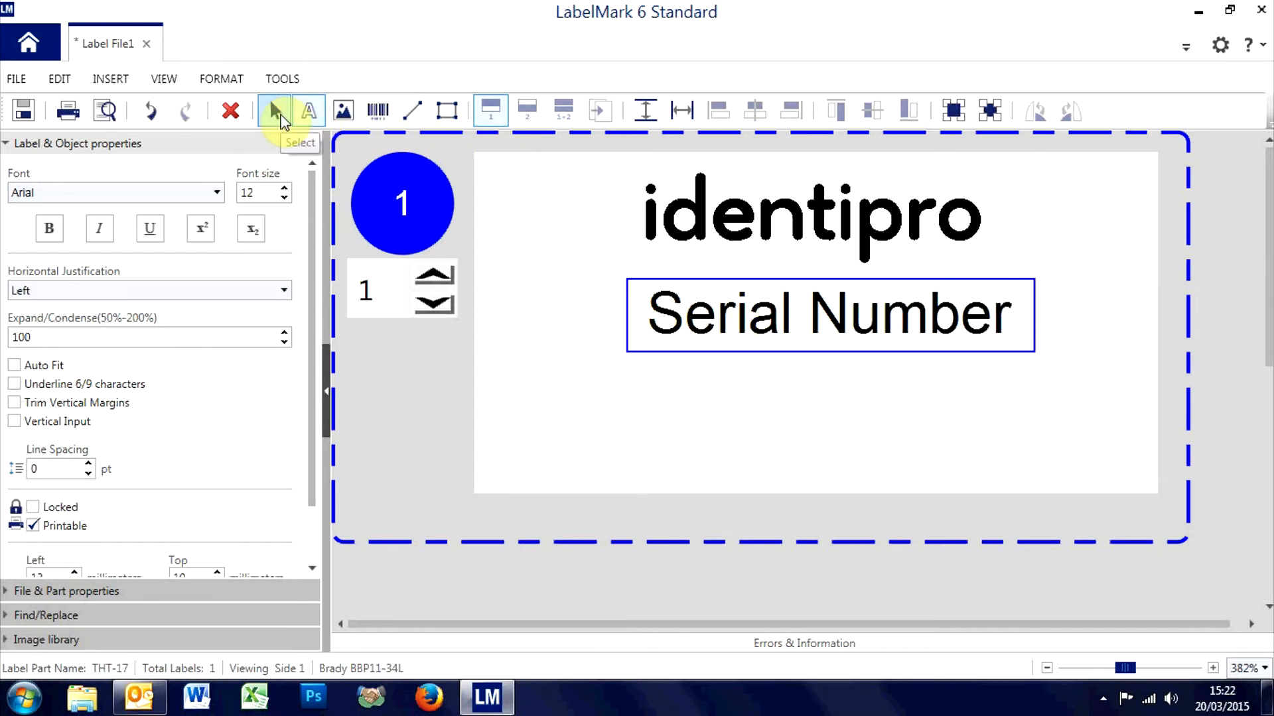
left_click(280, 119)
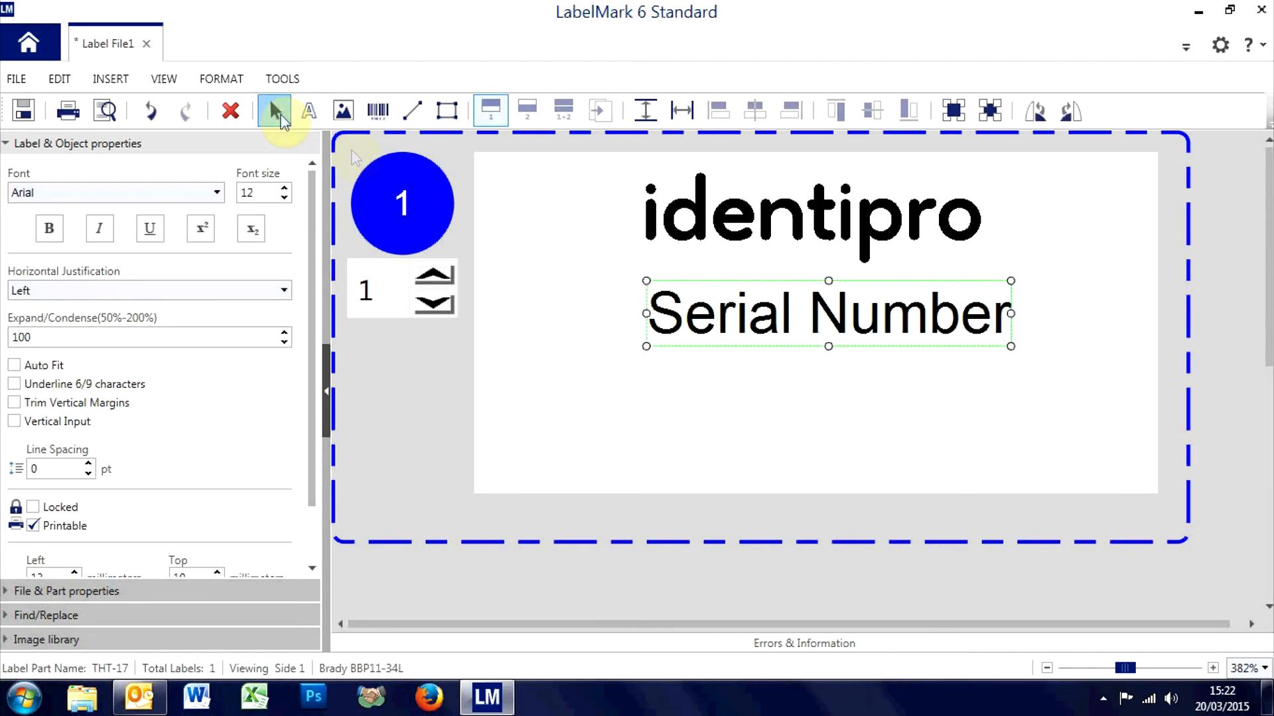
left_click_drag(769, 321, 755, 324)
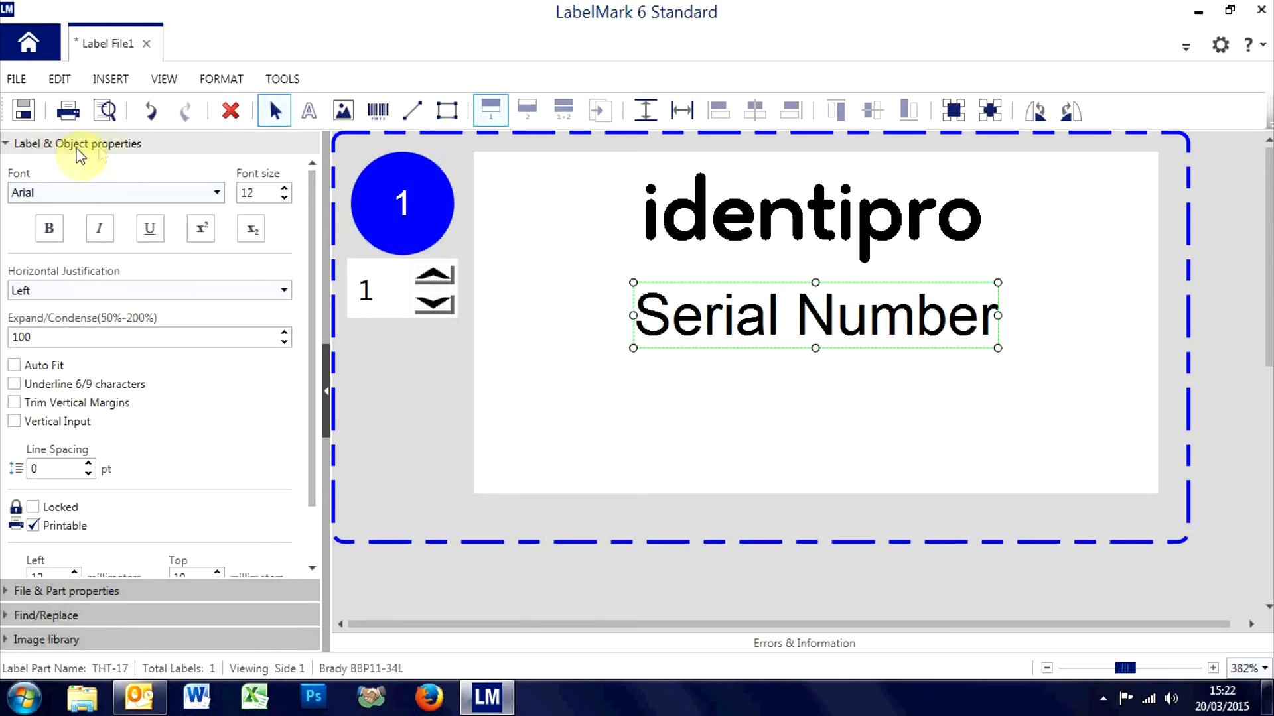
Make the Serial Number text bold and five points smaller, recentred beneath the logo.
left_click(53, 228)
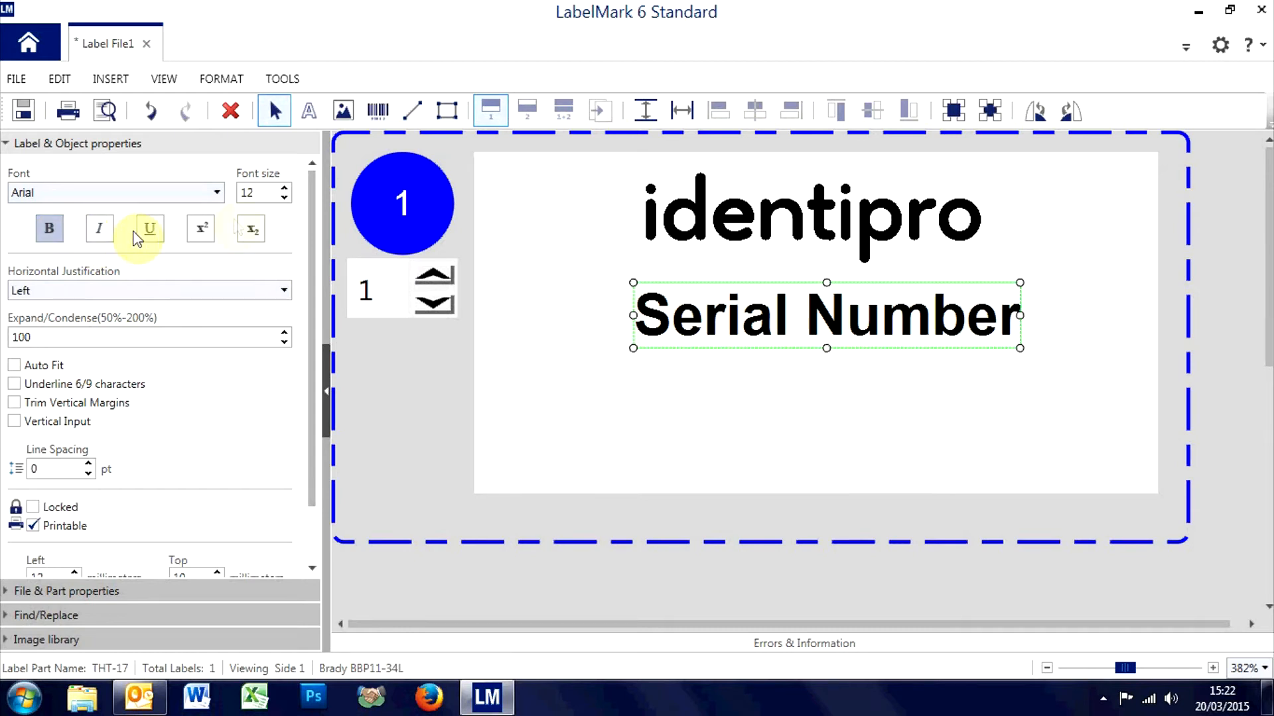
left_click(284, 198)
left_click(284, 198)
left_click(284, 198)
left_click(284, 198)
left_click(284, 198)
left_click_drag(777, 305, 837, 314)
left_click(820, 354)
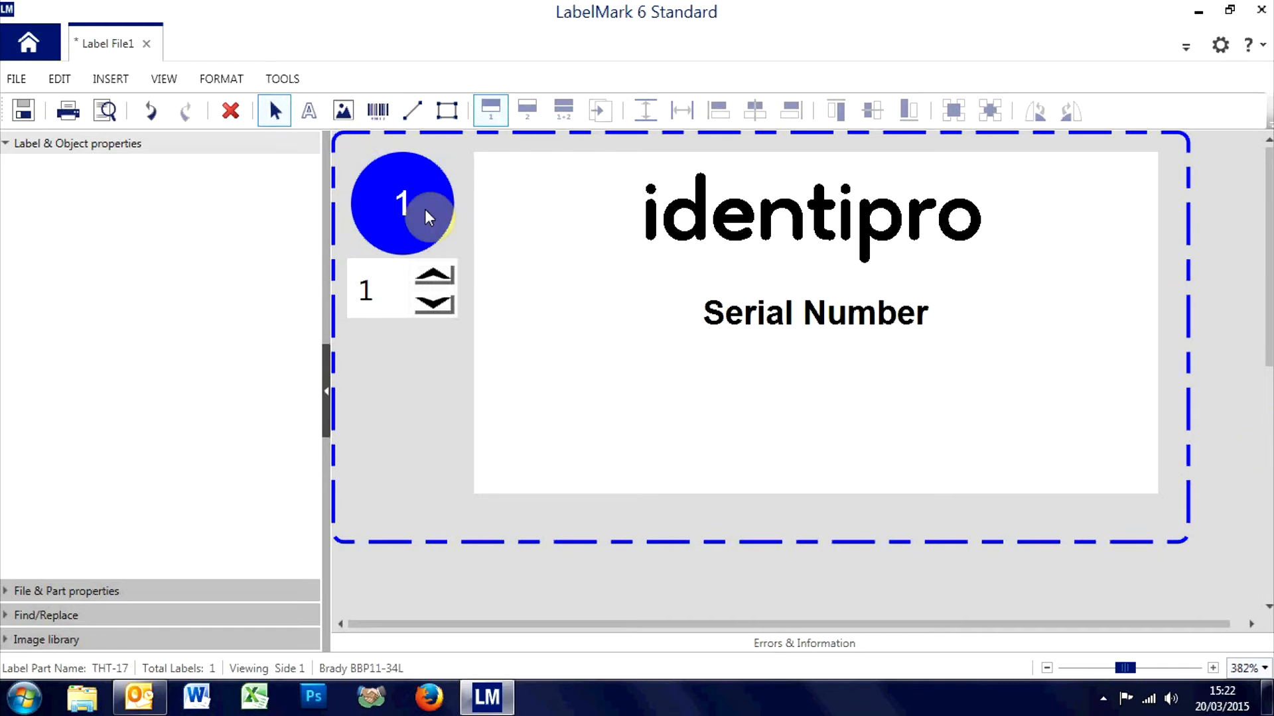
Copy the label with the Command Multiplier to every label, starting at label 2 and repeating 2000 times.
left_click_drag(1129, 668, 1098, 670)
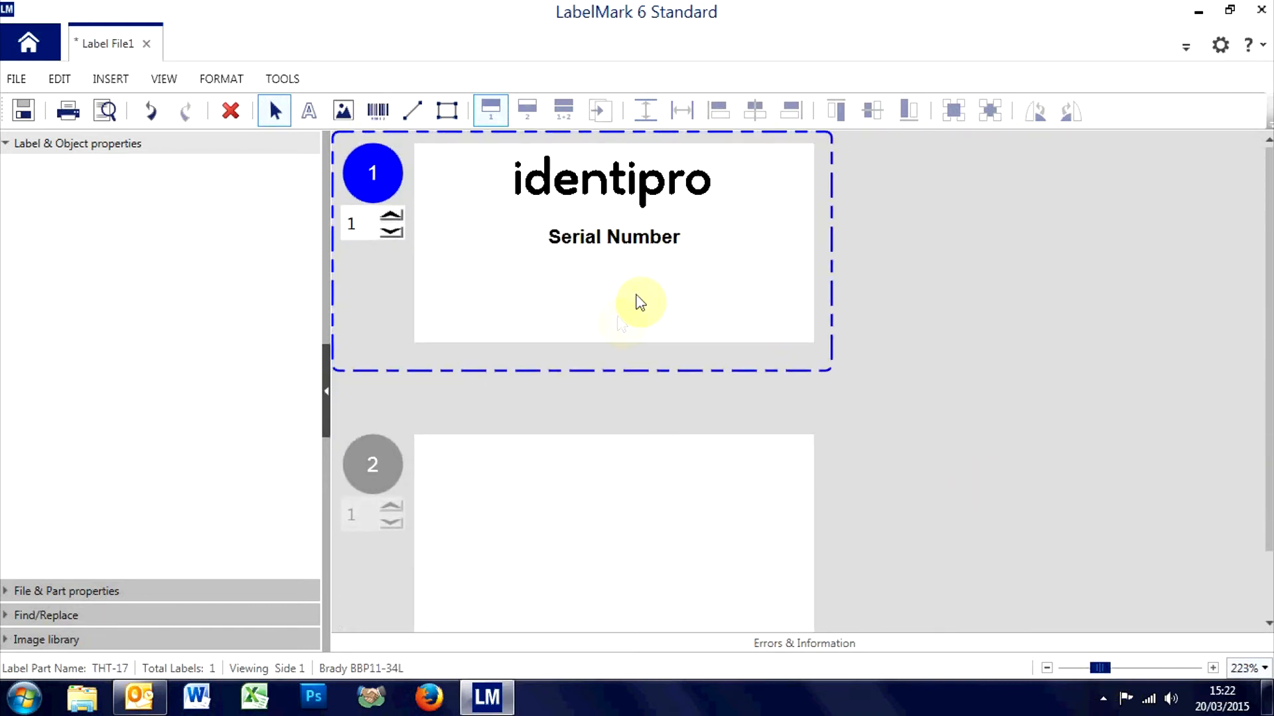
left_click(580, 185)
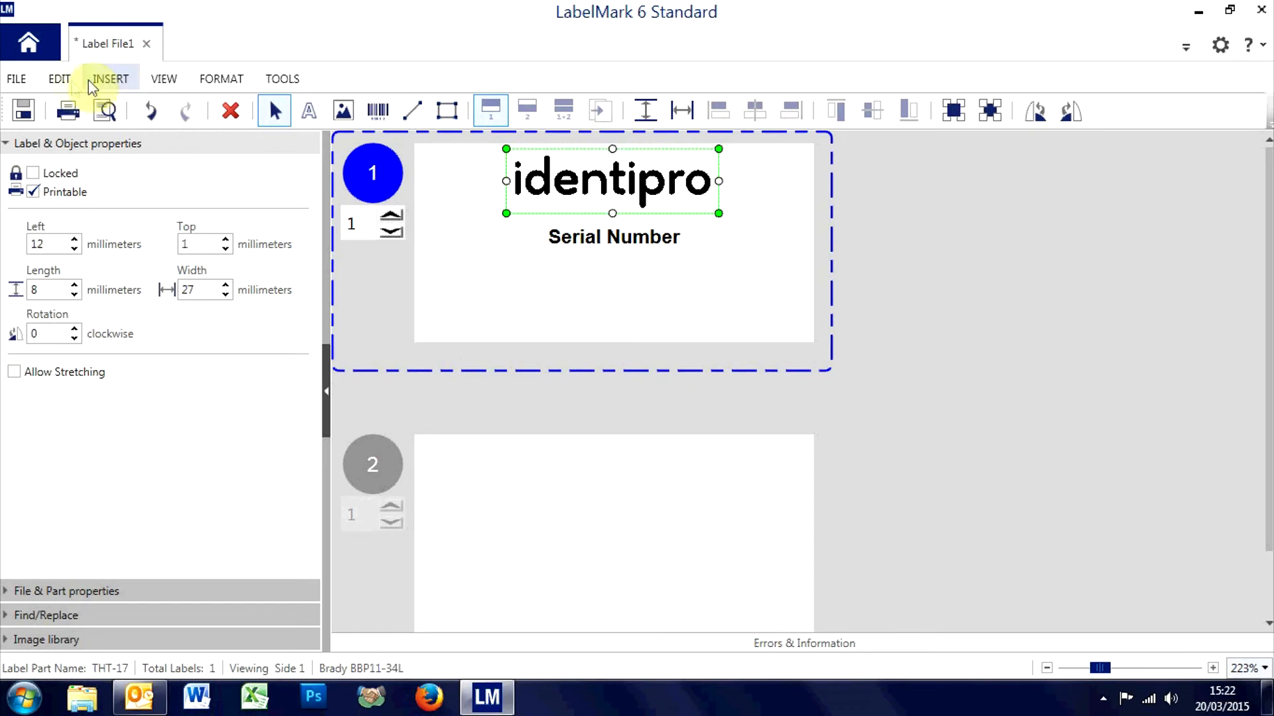
left_click(61, 80)
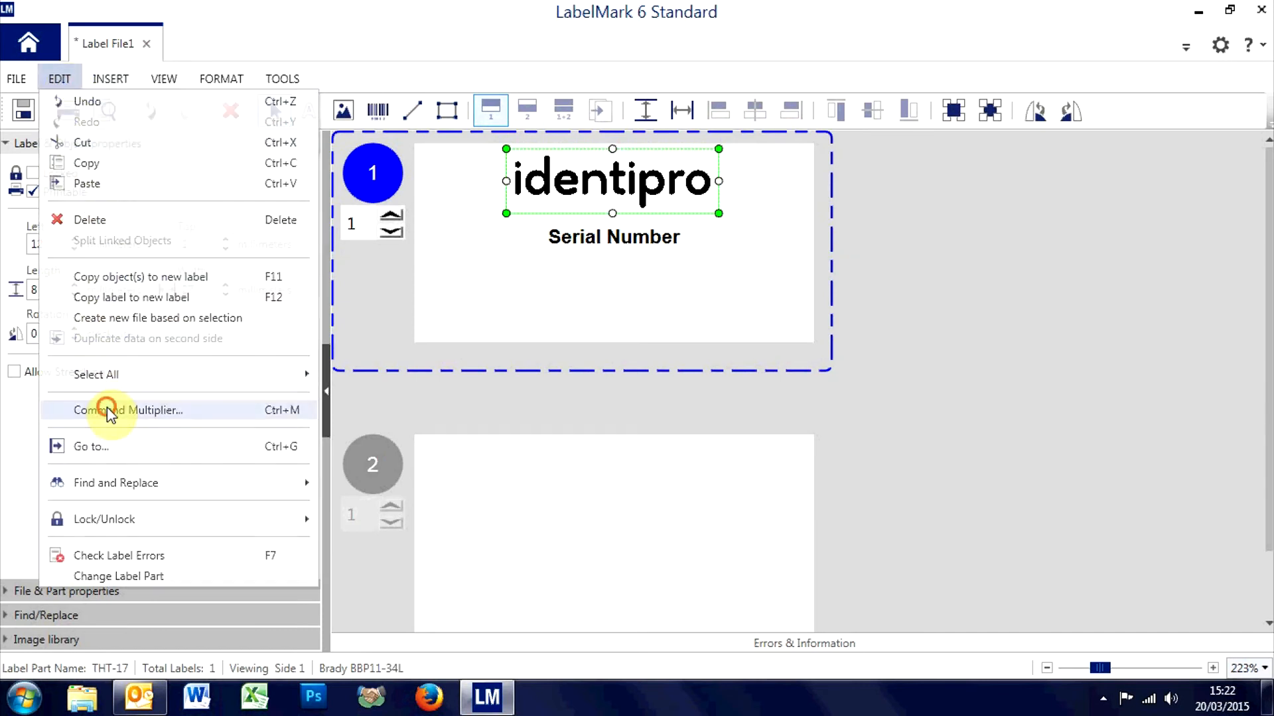
left_click(106, 407)
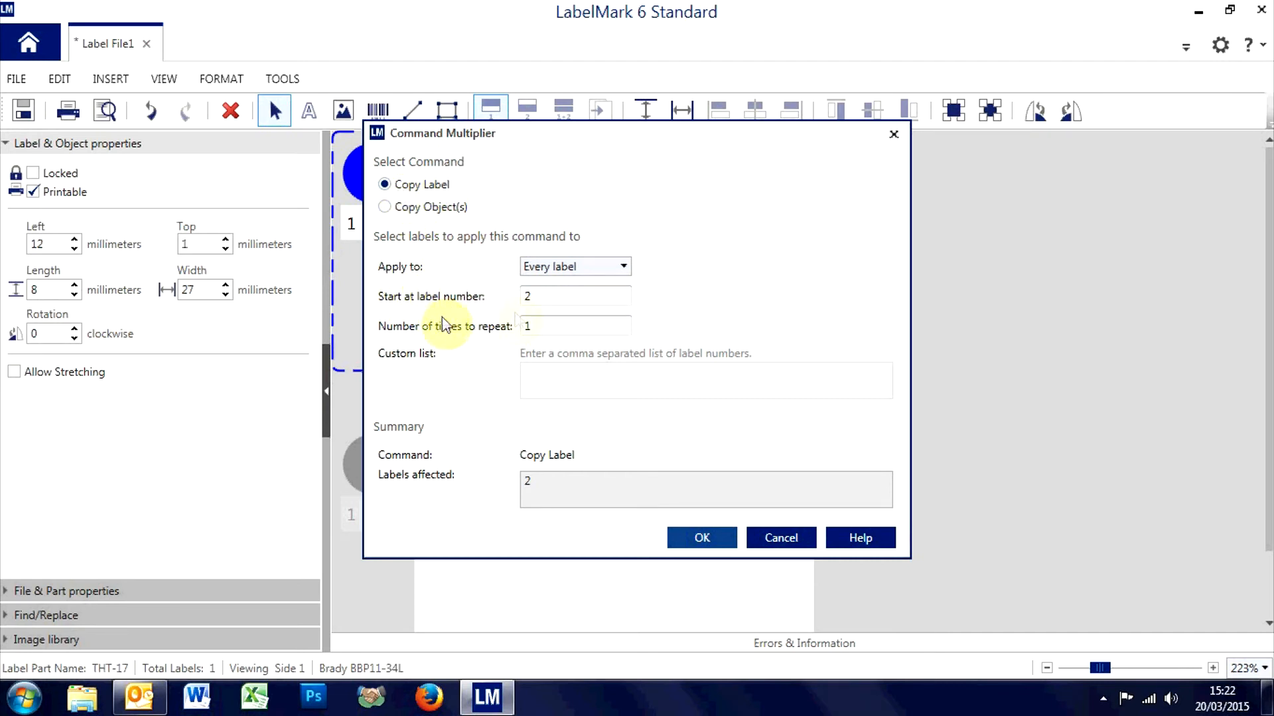
left_click_drag(567, 298, 495, 330)
type("2000")
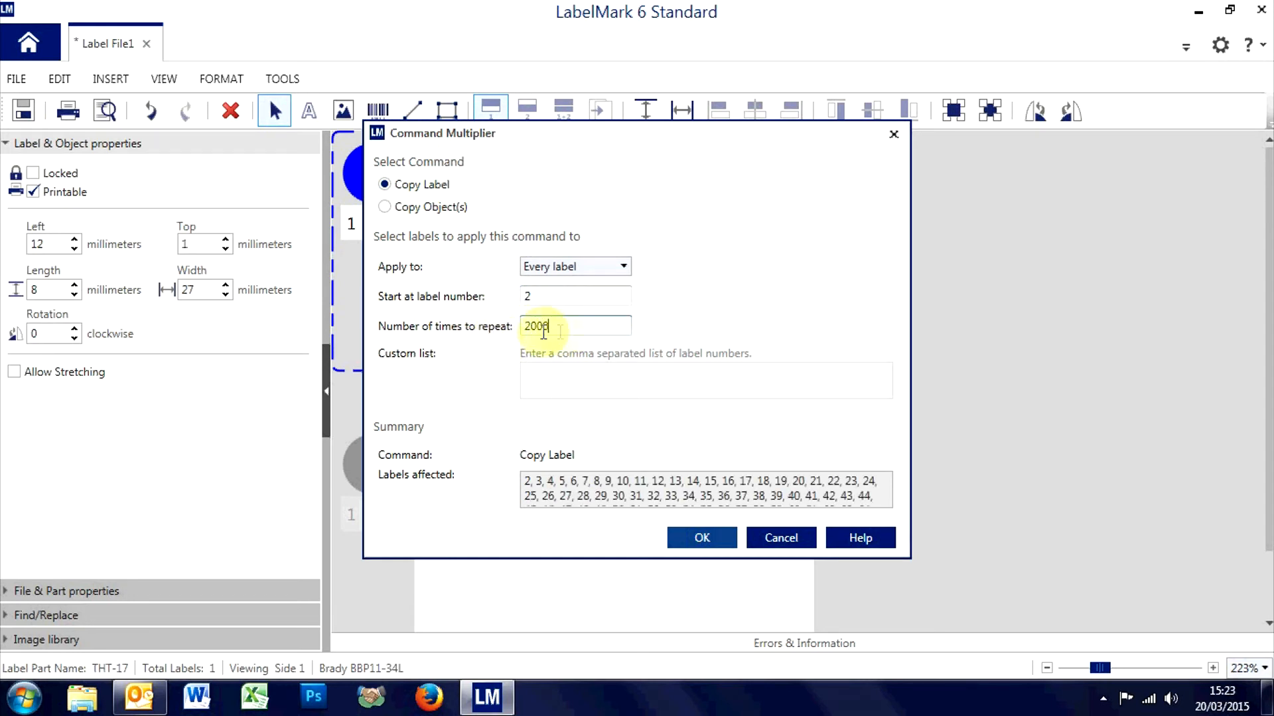
left_click(719, 536)
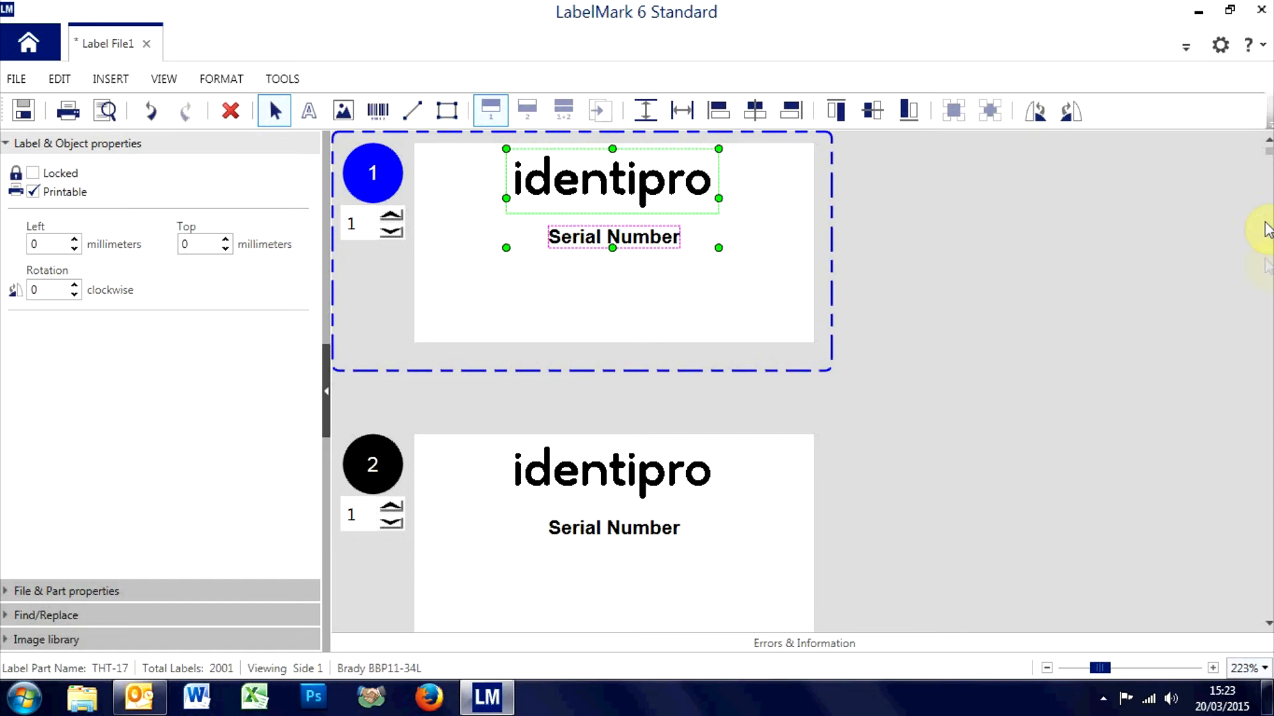
Look through the copied labels further down the file and return to label 1.
scroll(1268, 311, "down", 15)
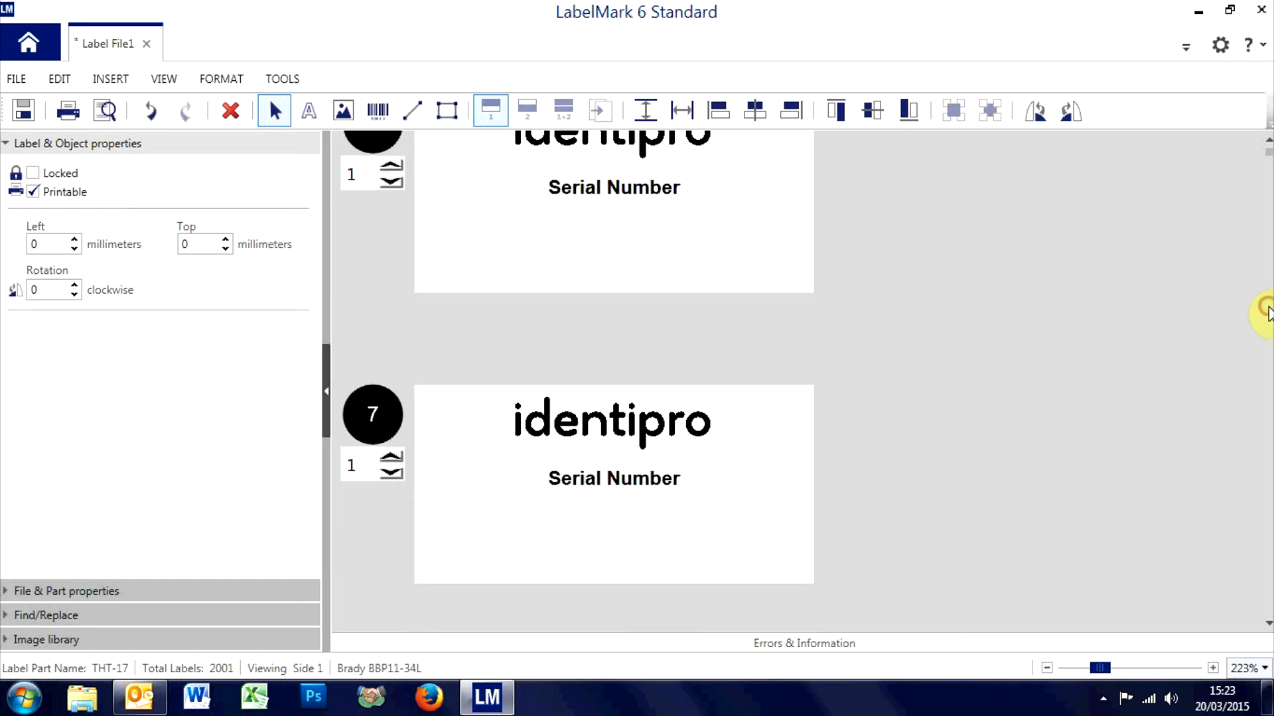
scroll(1267, 311, "down", 10)
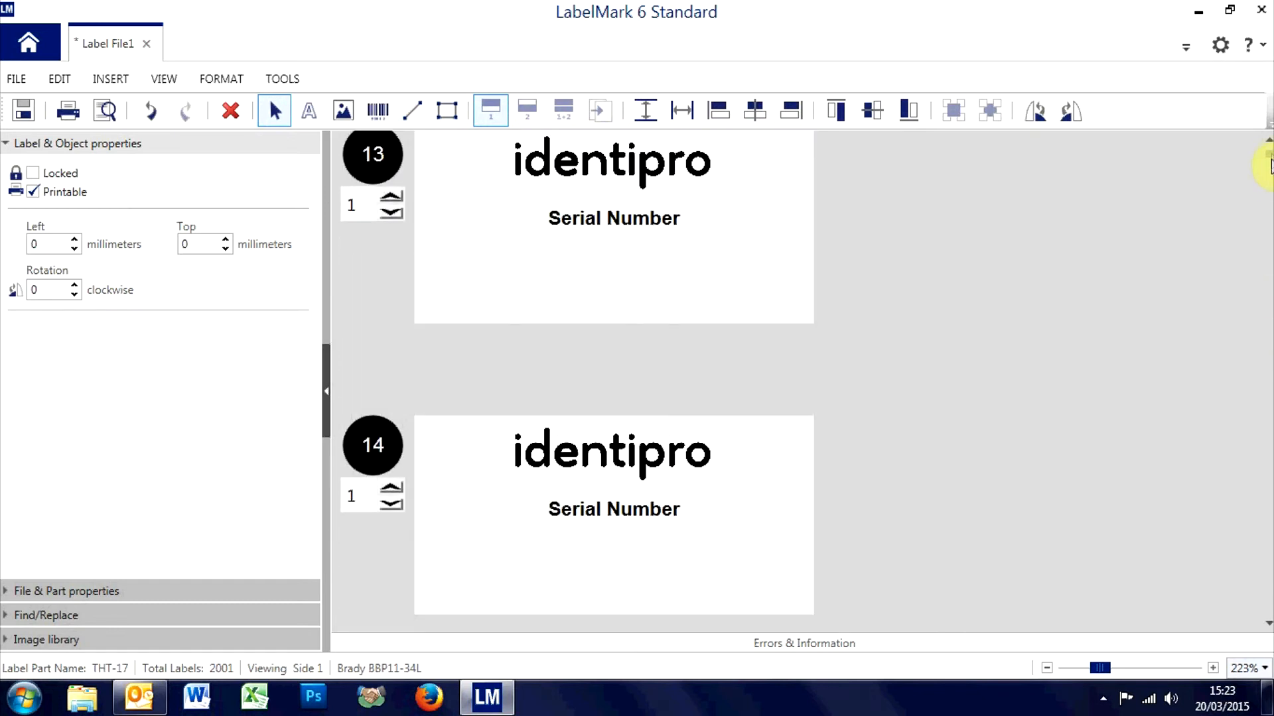
mouse_move(1268, 163)
left_mouse_down()
mouse_move(1267, 636)
mouse_move(1254, 540)
mouse_move(1265, 128)
left_mouse_up()
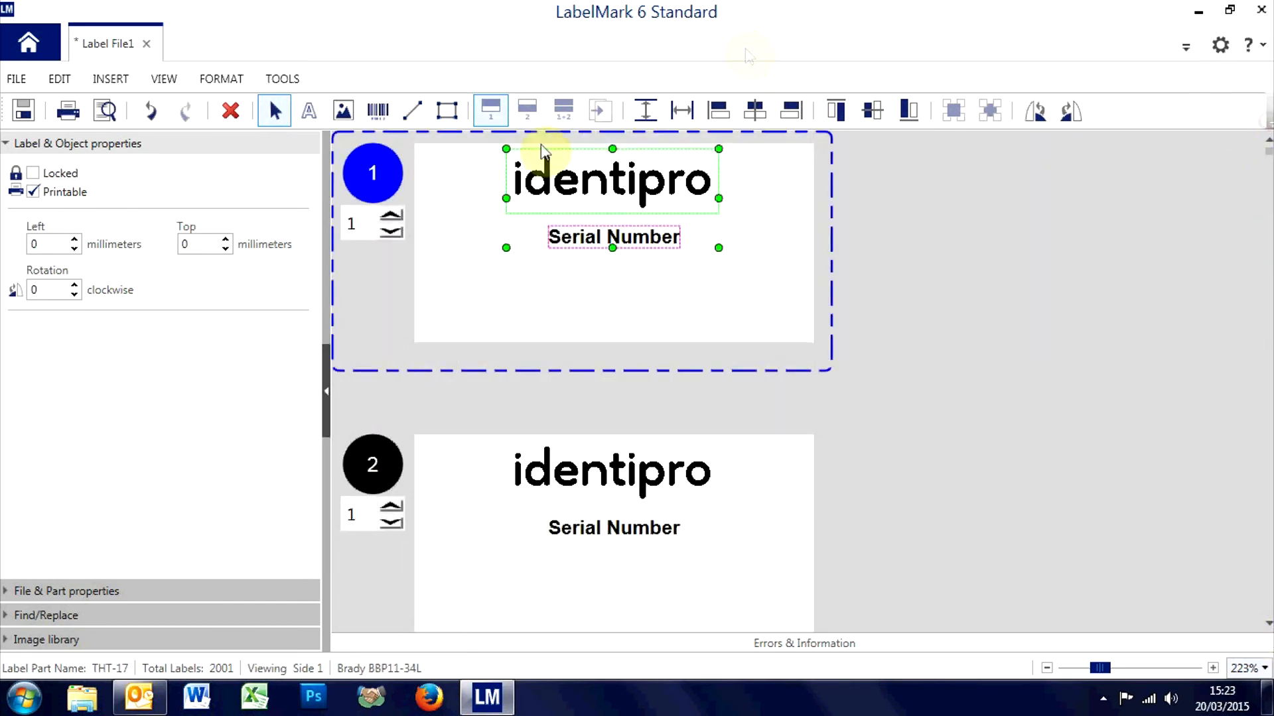
Set up serialized data as a numeric sequence starting at 1001 and ending at 3002.
left_click(550, 293)
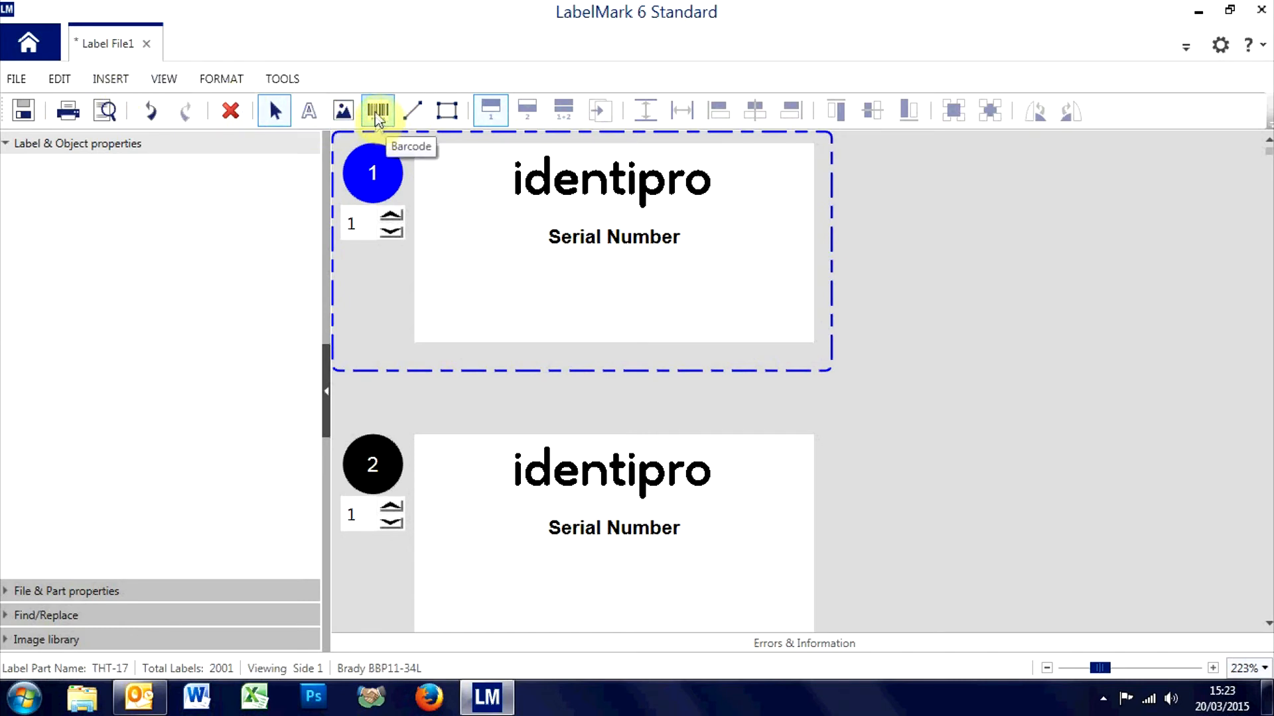
left_click(120, 78)
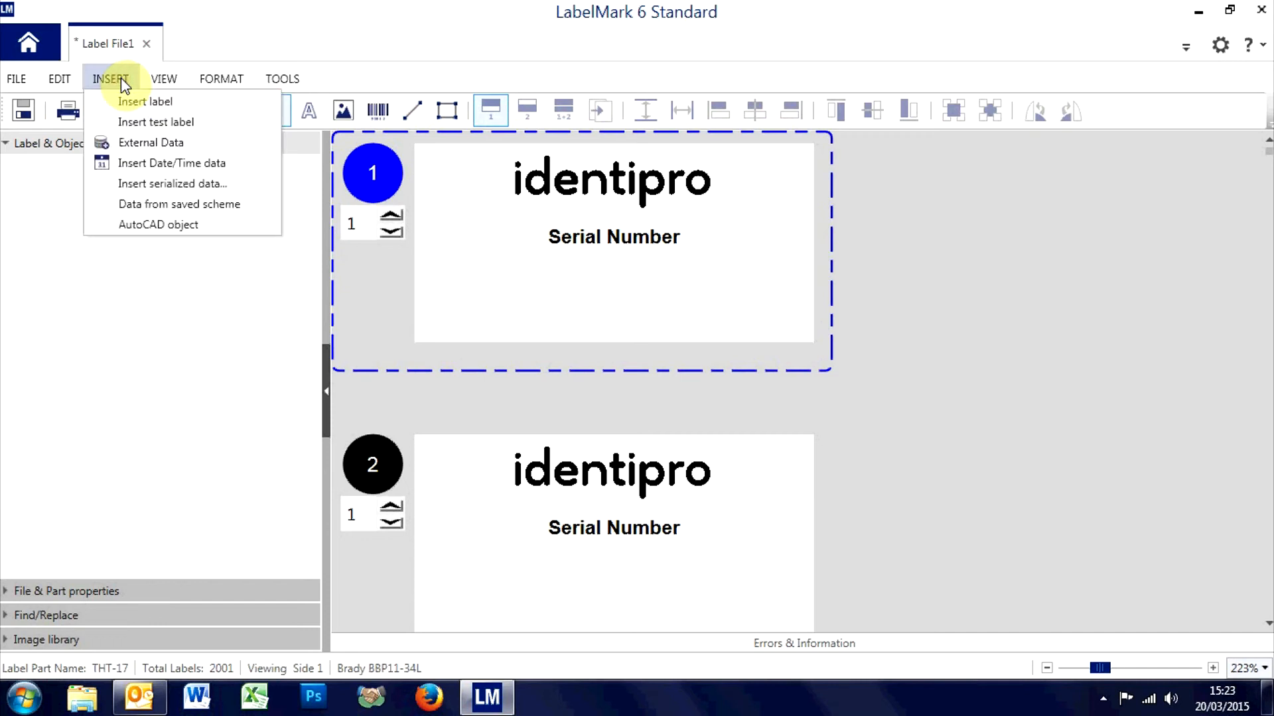
left_click(157, 190)
left_click(556, 187)
double_click(556, 188)
type("1001")
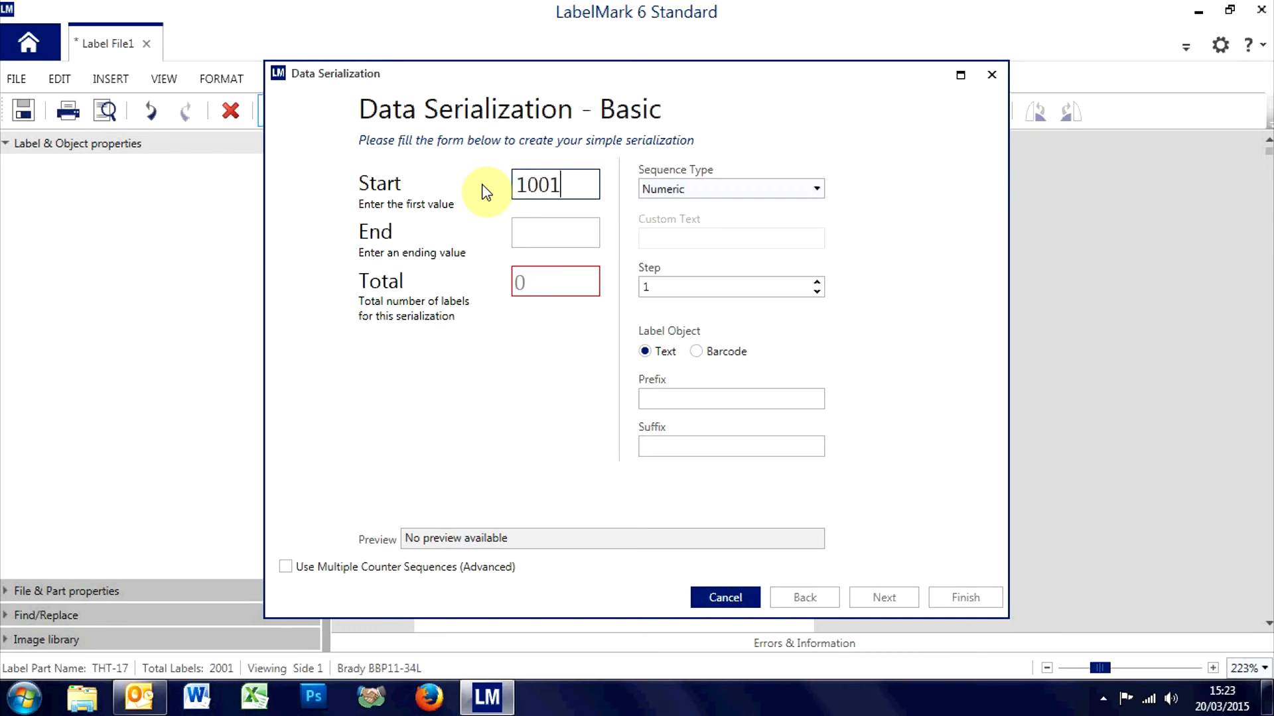
left_click(534, 233)
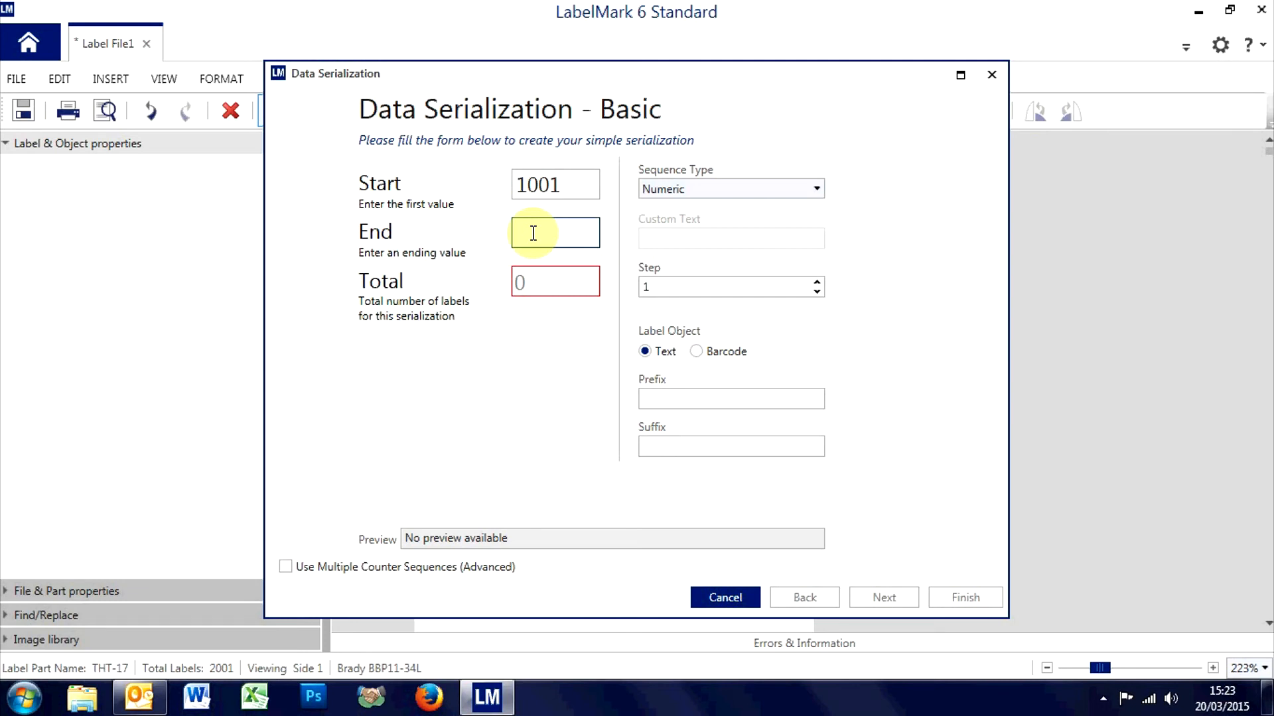
type("30")
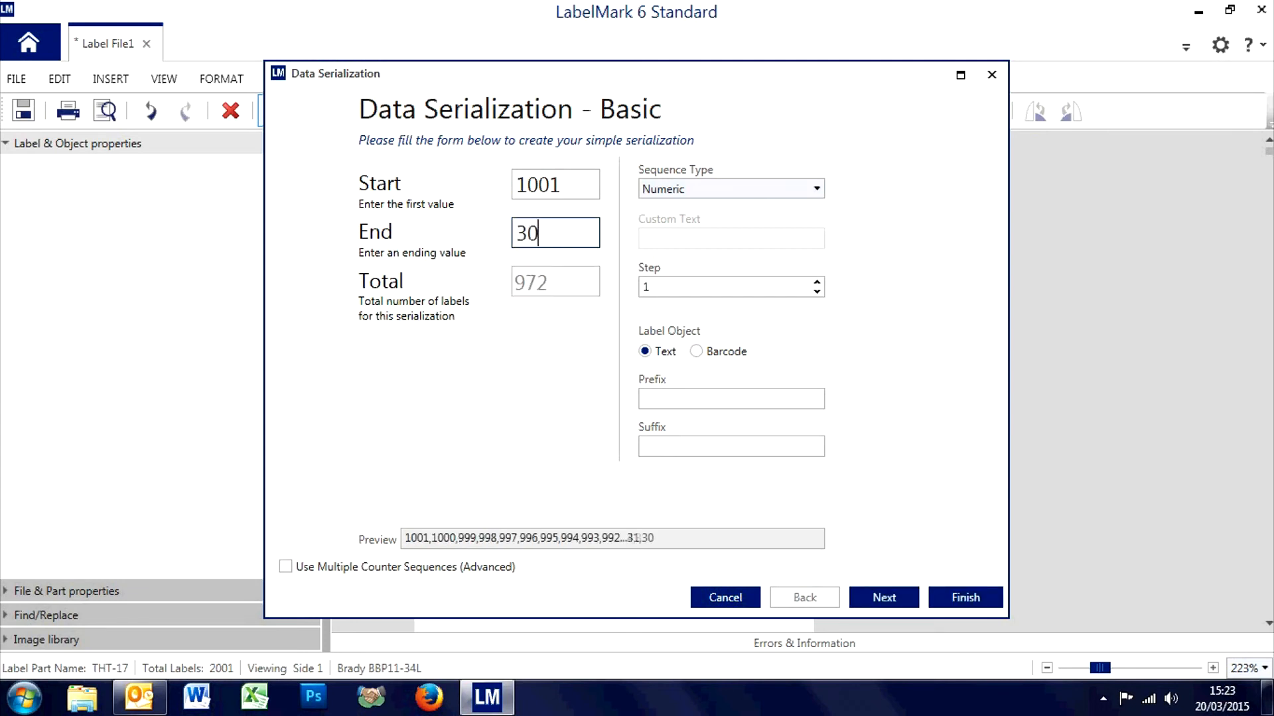
type("02")
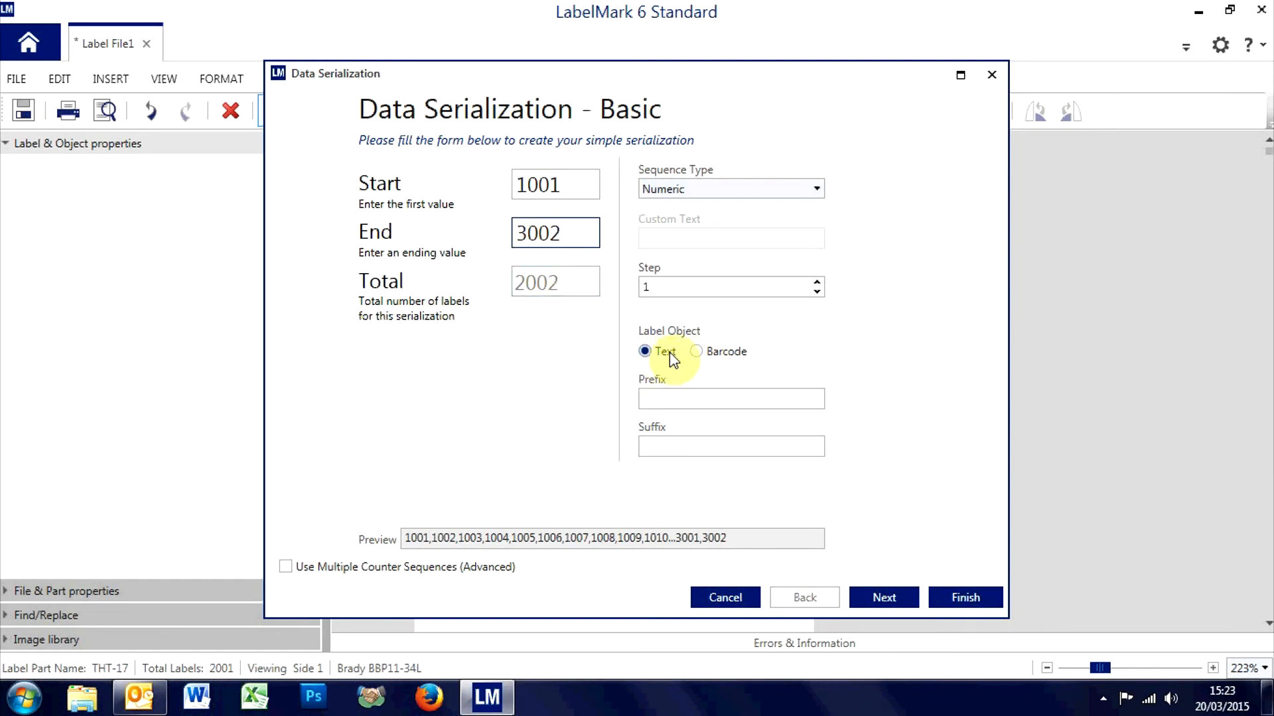
Insert the series as a Code 39 barcode with the prefix AB and place it beneath the Serial Number text.
left_click(696, 353)
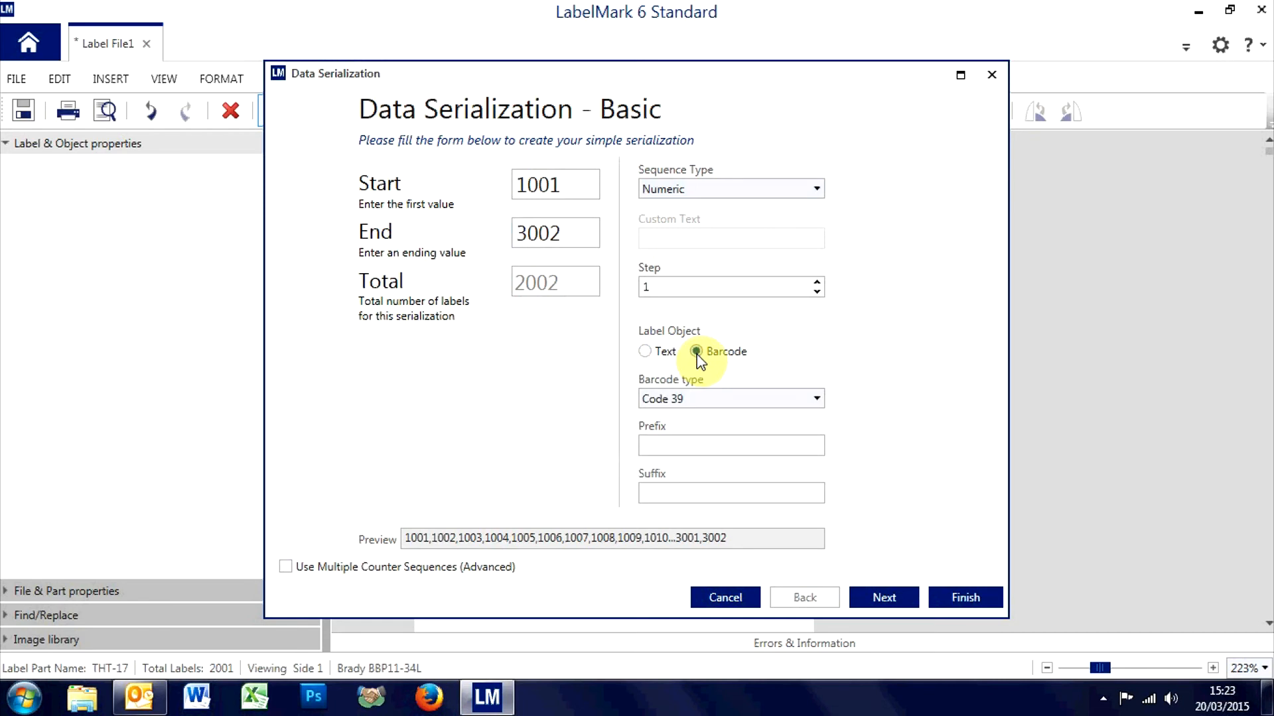
left_click(706, 399)
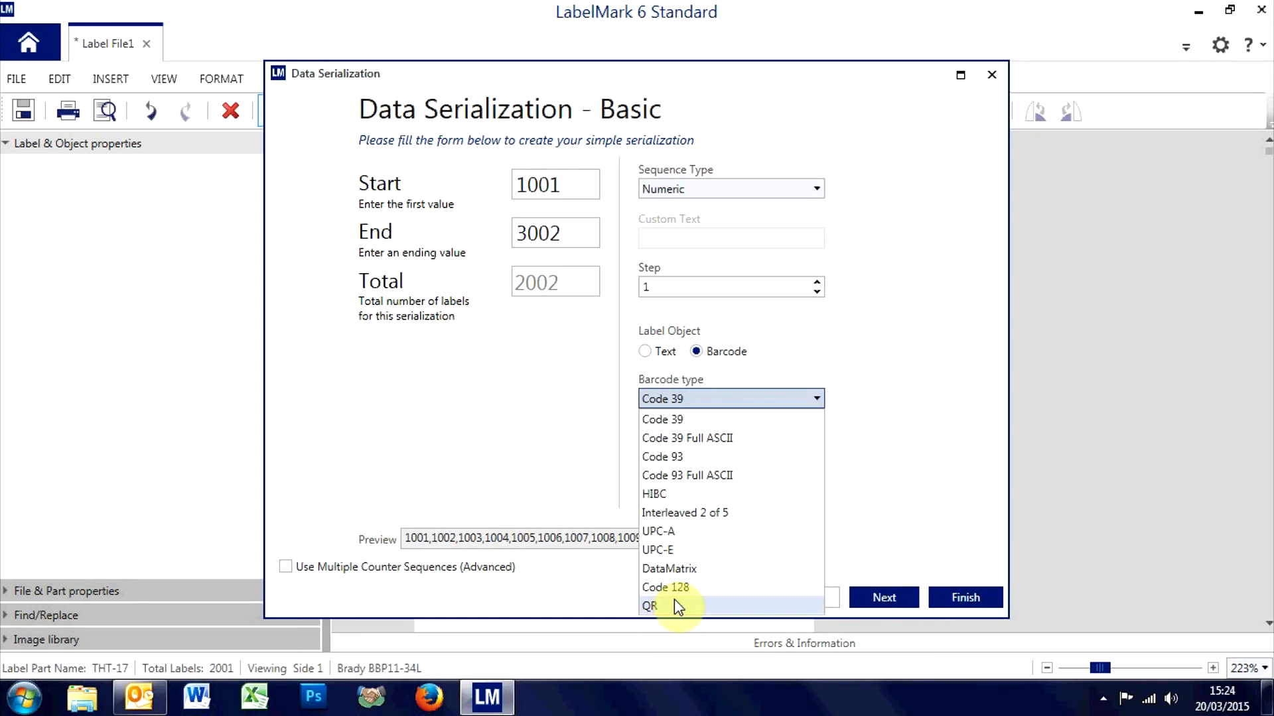
left_click(683, 400)
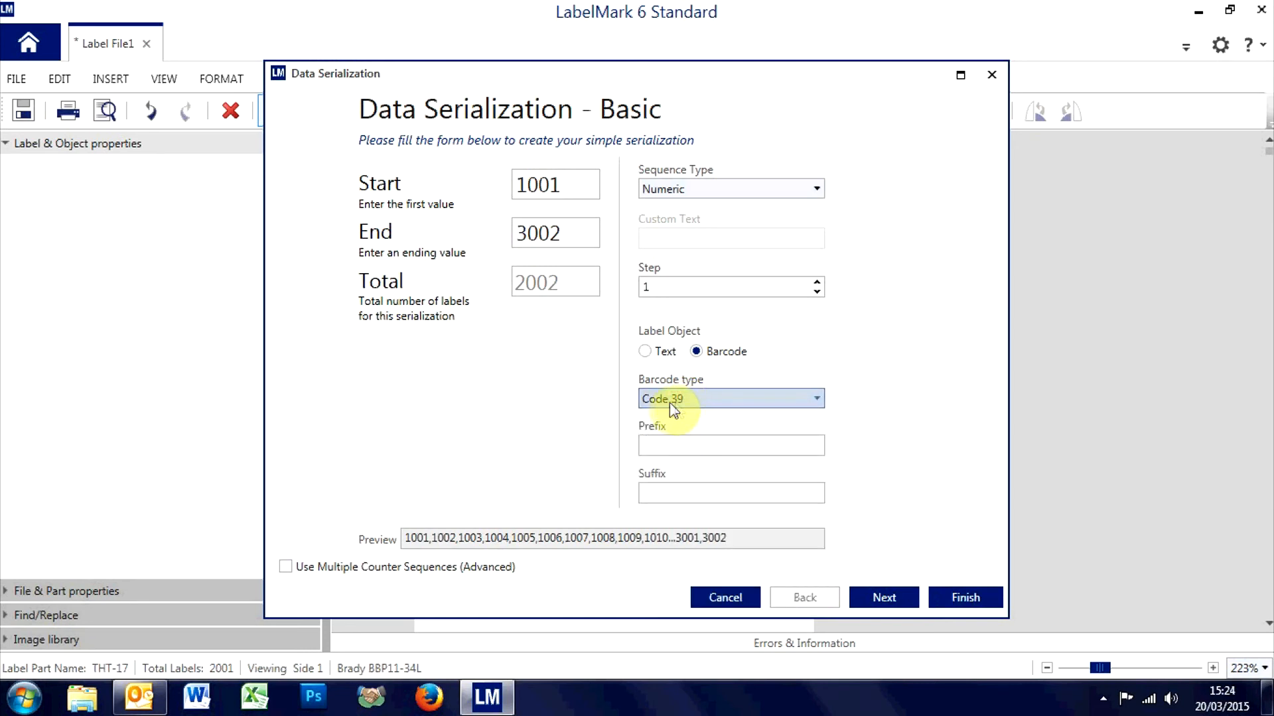
left_click(671, 445)
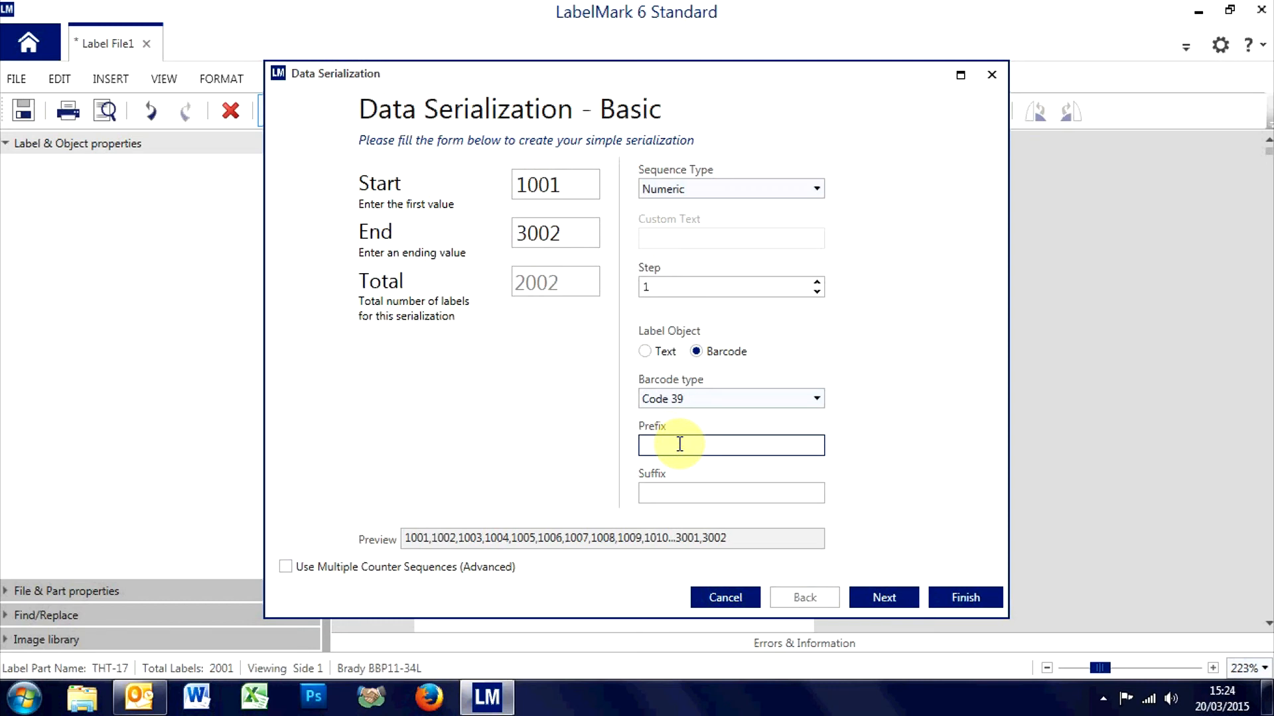
type("AB")
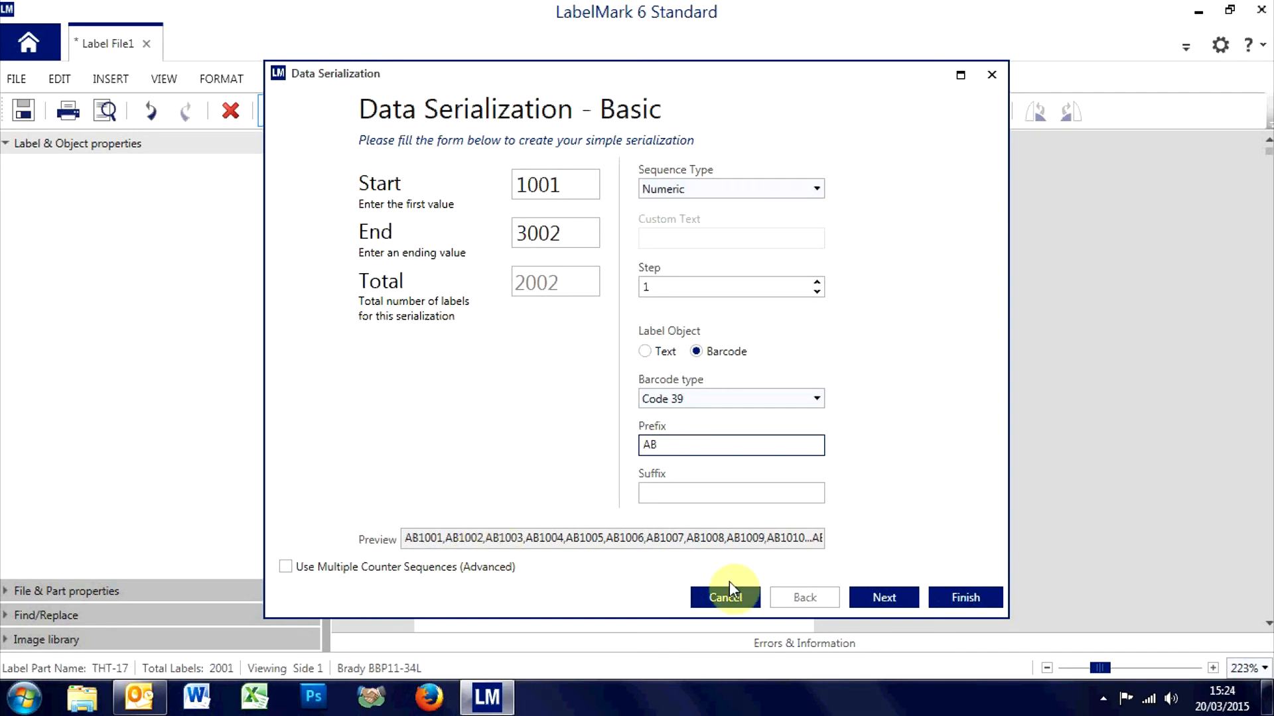
left_click(967, 598)
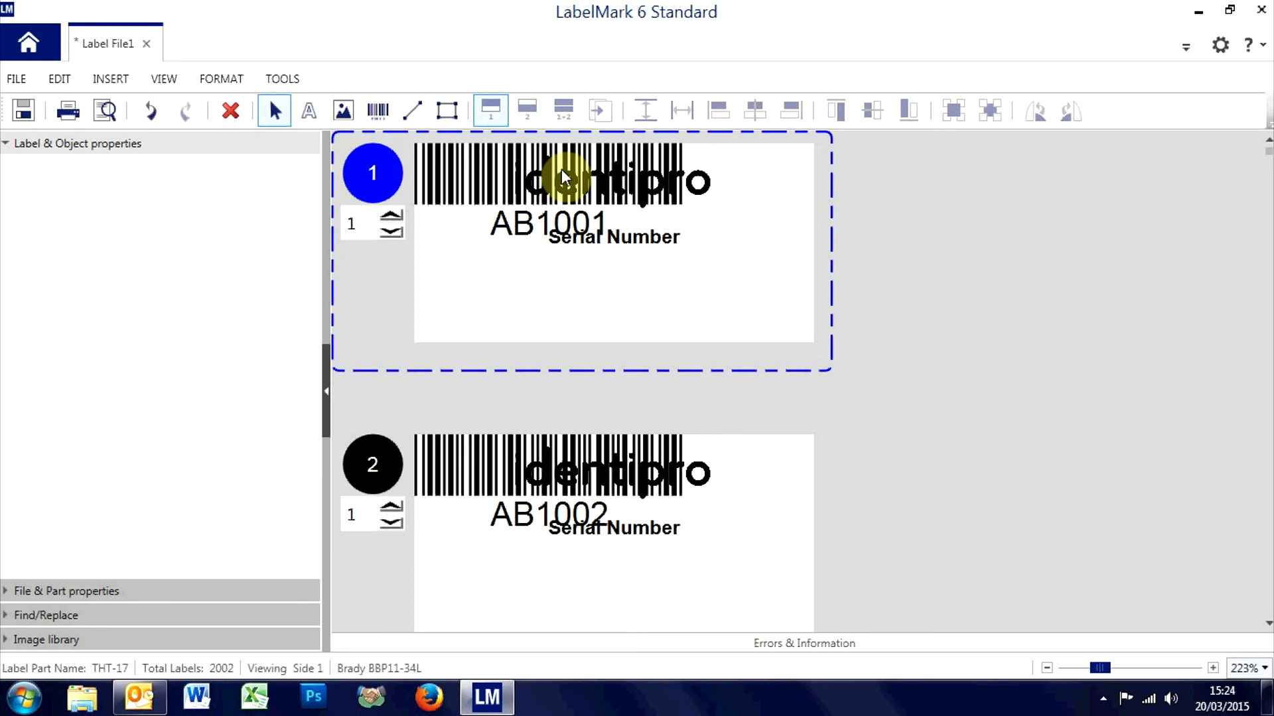
left_click_drag(563, 174, 606, 254)
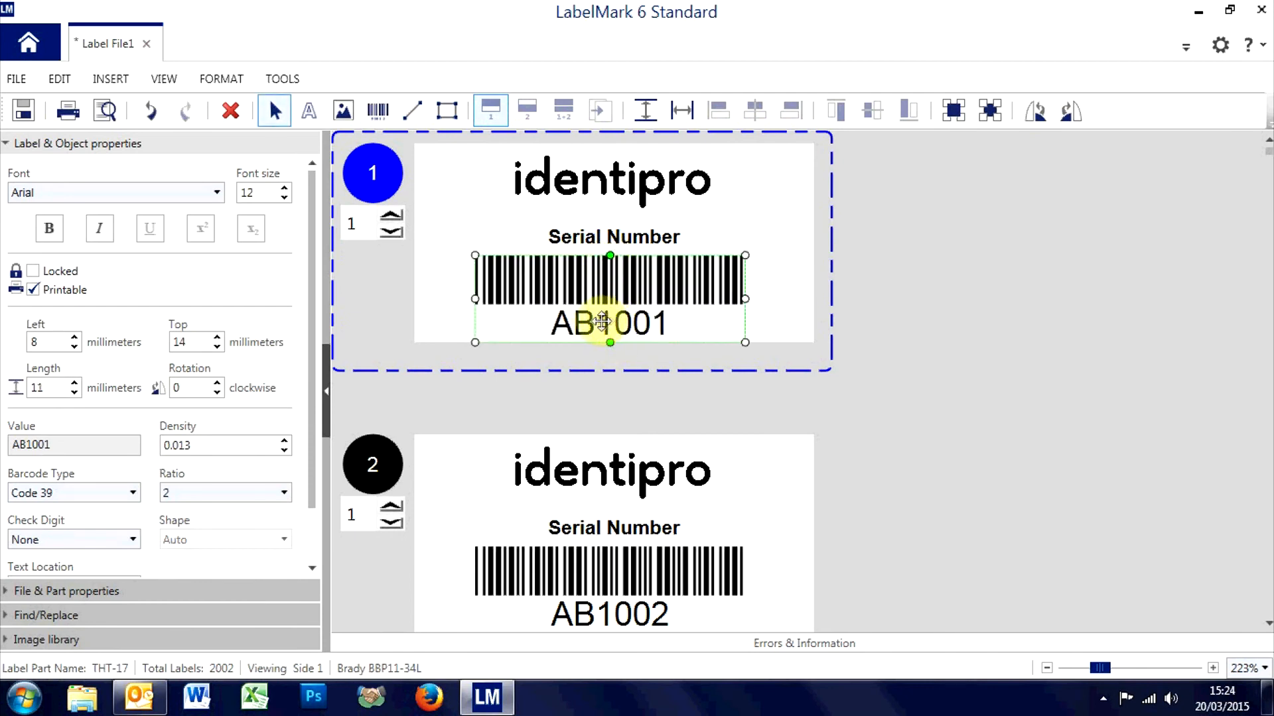
Make the barcode's text bold at font size 8 and shorten the barcode to a length of 9 mm.
left_click(49, 229)
left_click(284, 197)
left_click(284, 197)
left_click(284, 197)
left_click(284, 197)
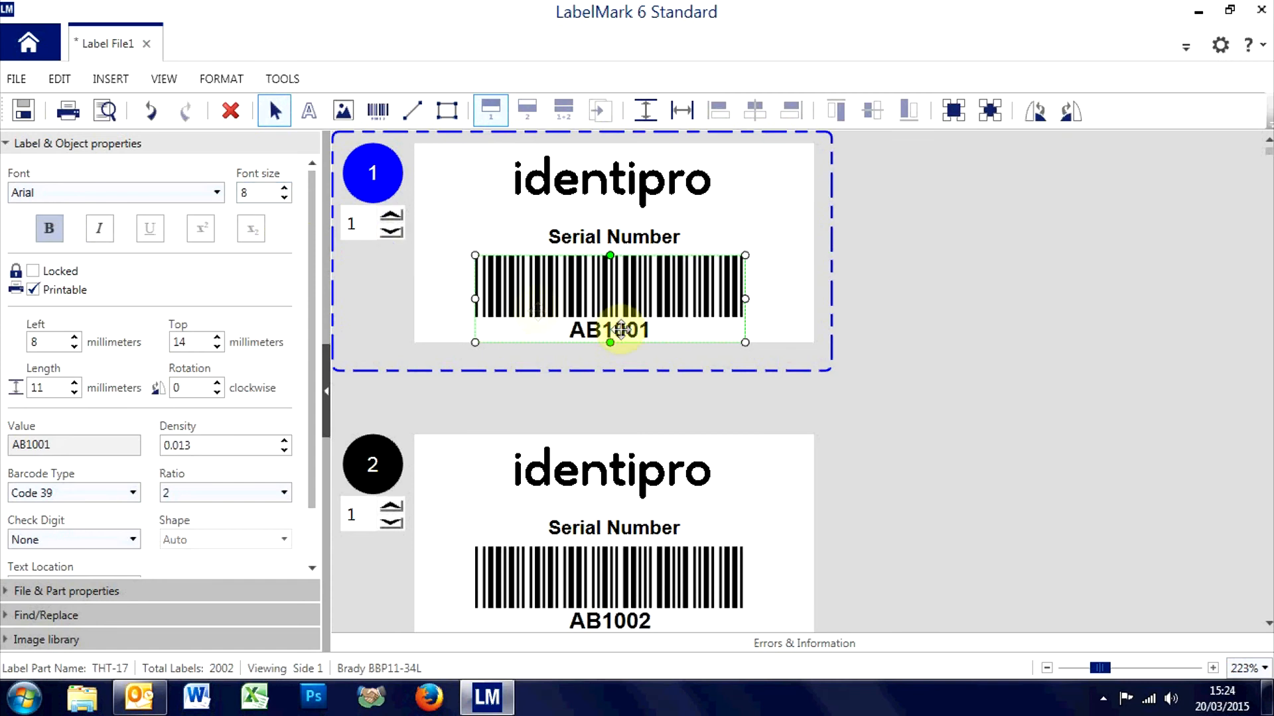
left_click_drag(610, 342, 630, 303)
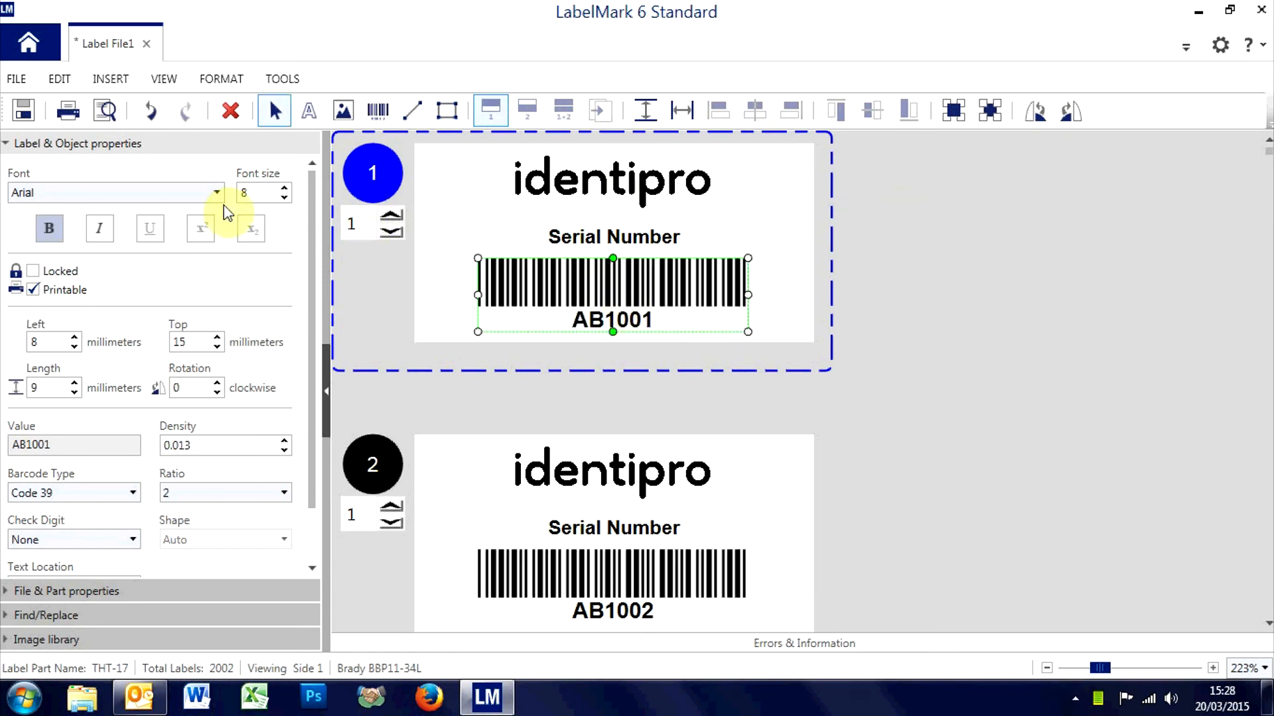
Print only the range of labels from 1 to 100 on the Brady BBP11-34L.
left_click(69, 112)
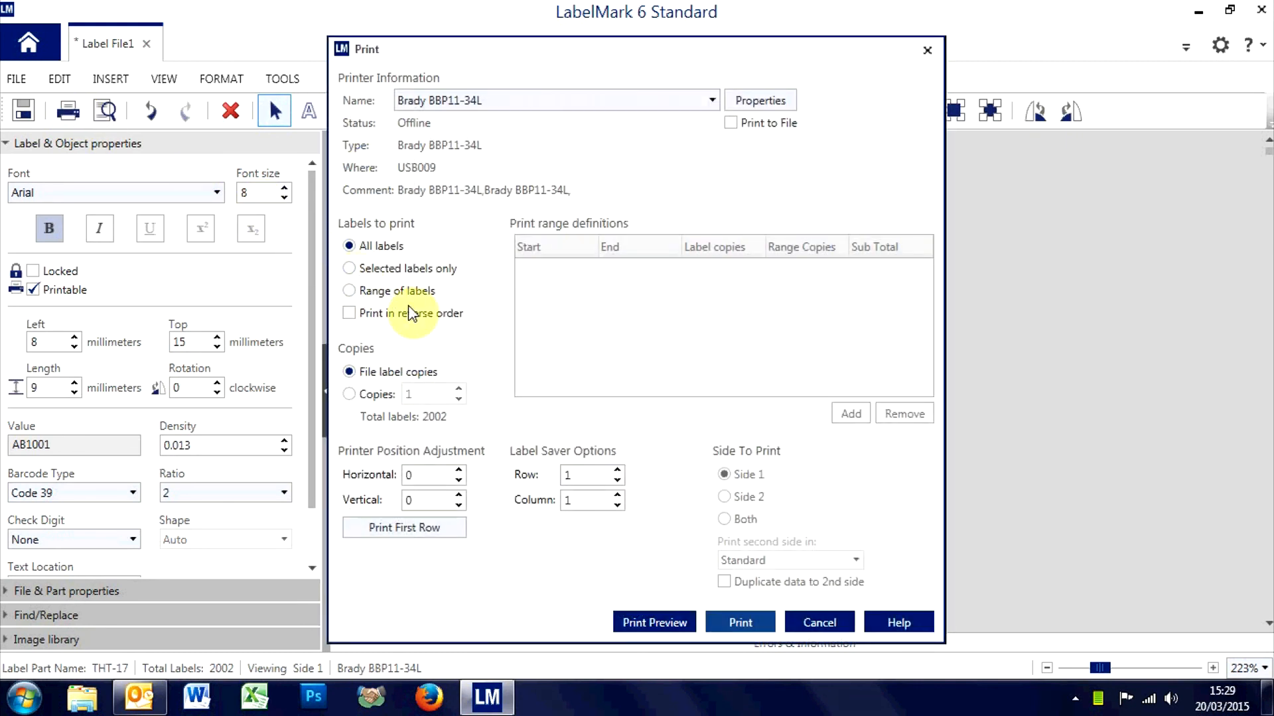
left_click(360, 297)
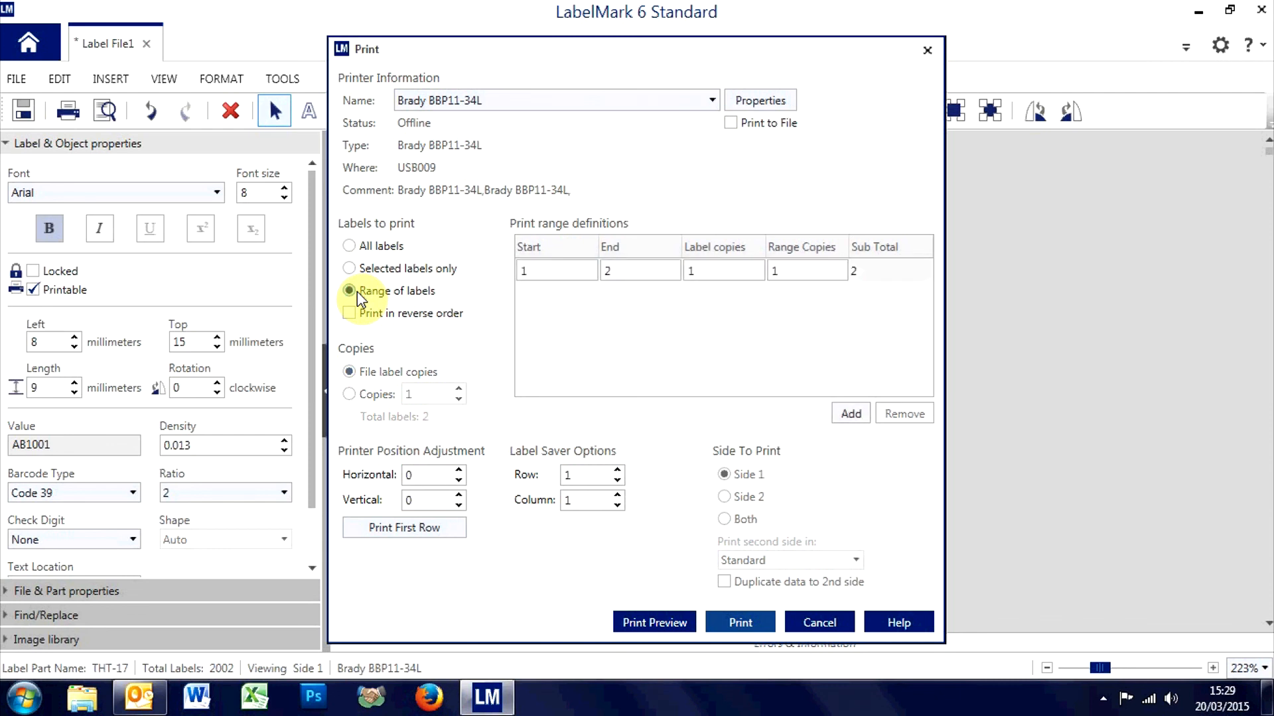
left_click(527, 271)
left_click(615, 272)
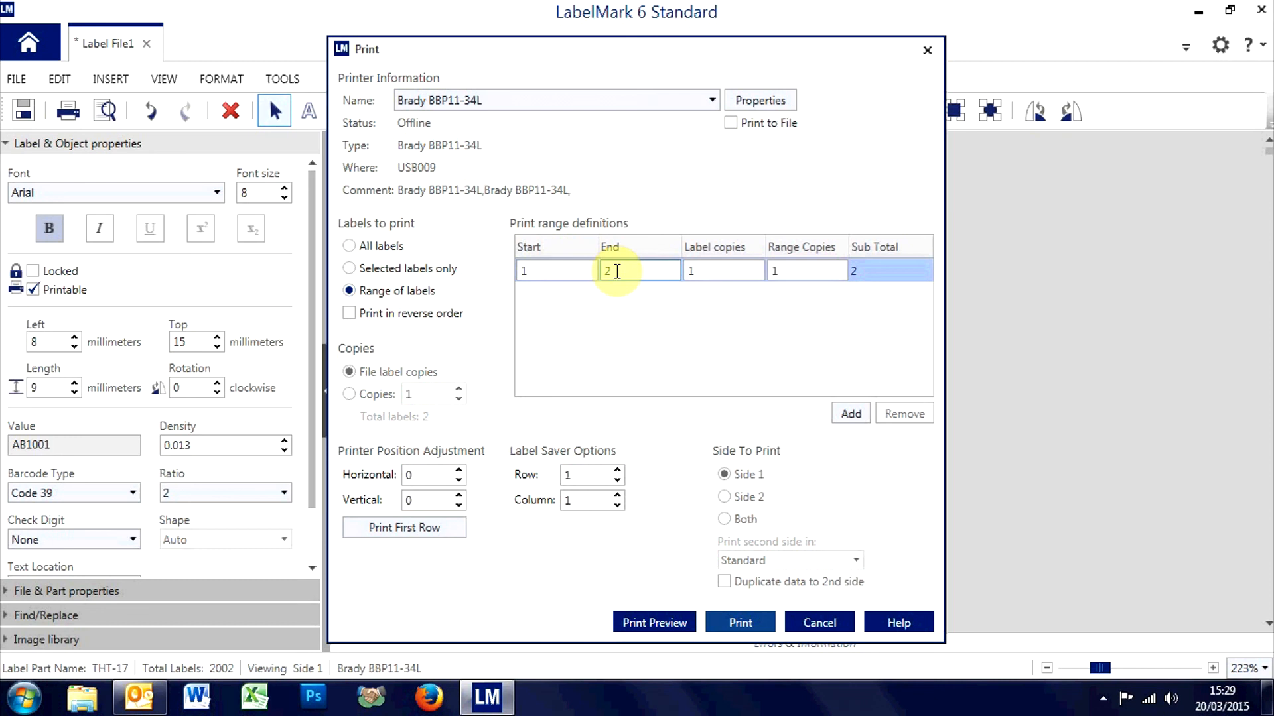
double_click(617, 272)
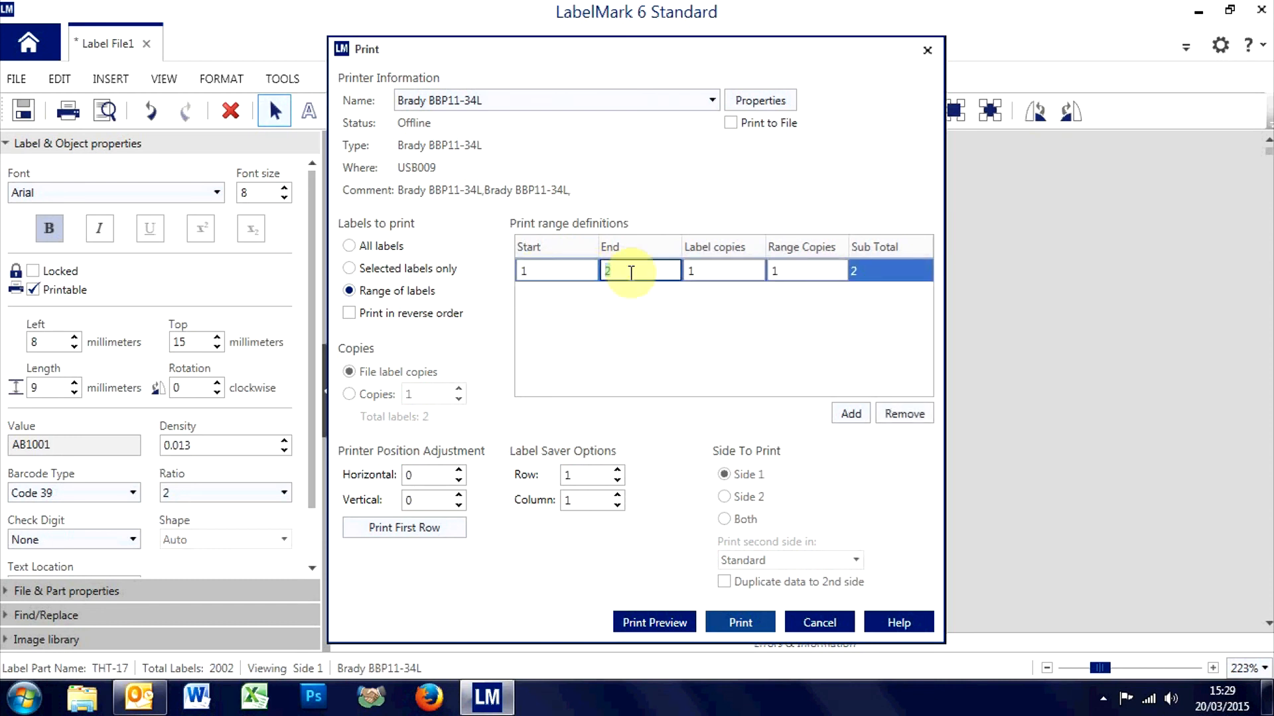
type("100")
left_click(752, 628)
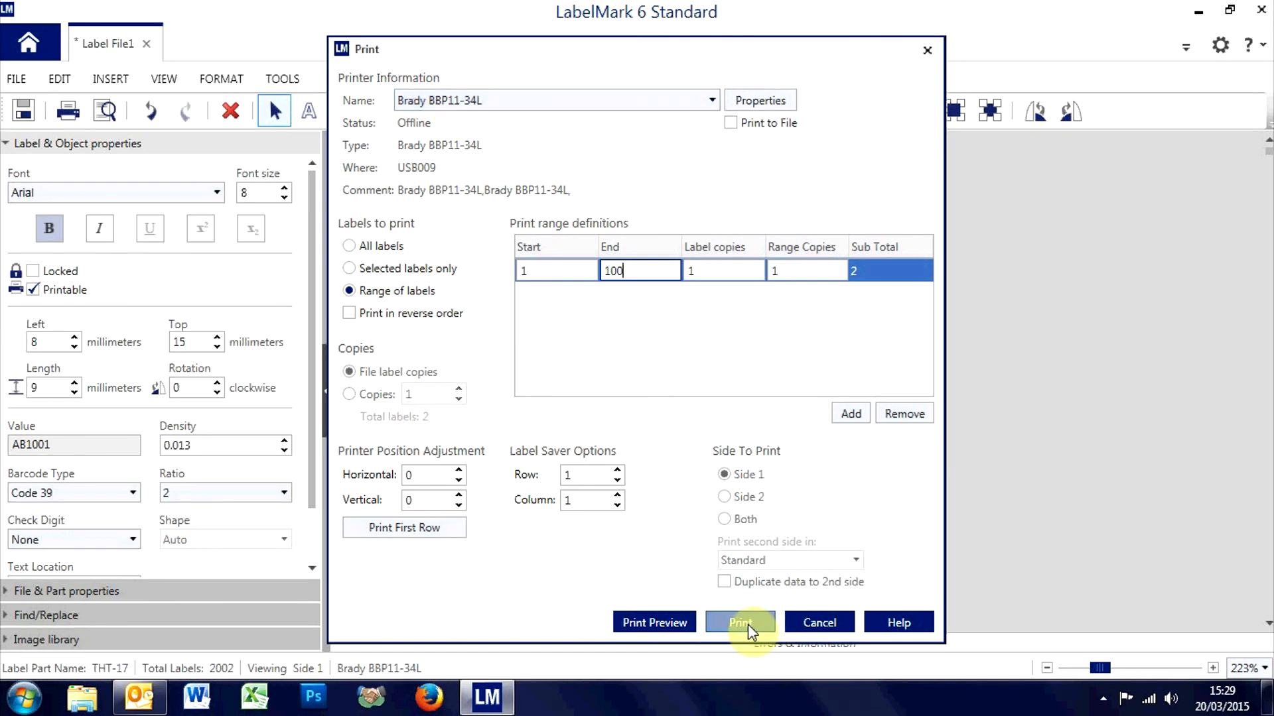